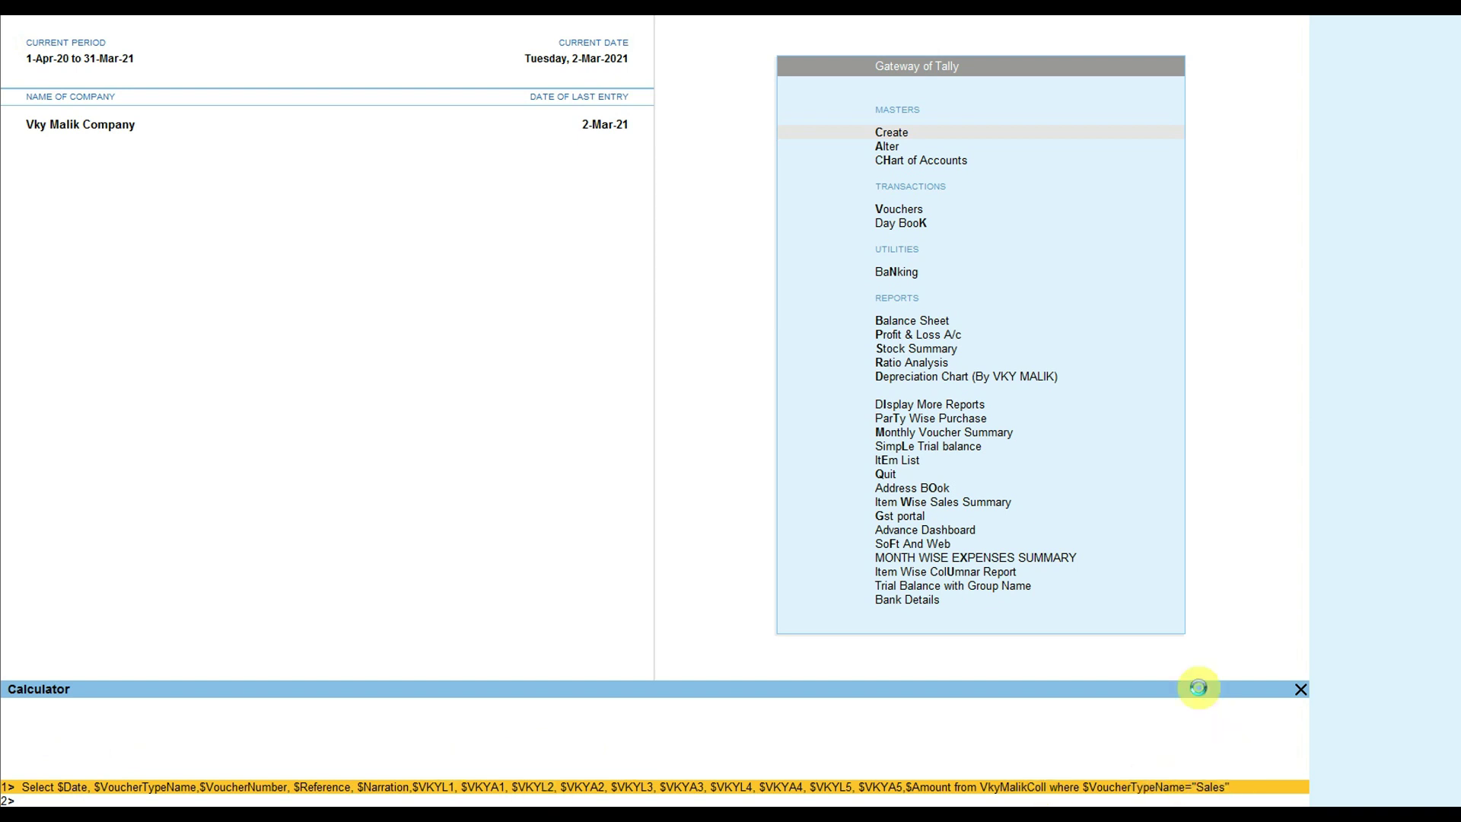
# Run the entered Sales voucher query in the calculator pane and check the report's print preview zoomed in.
pyautogui.press('Return')
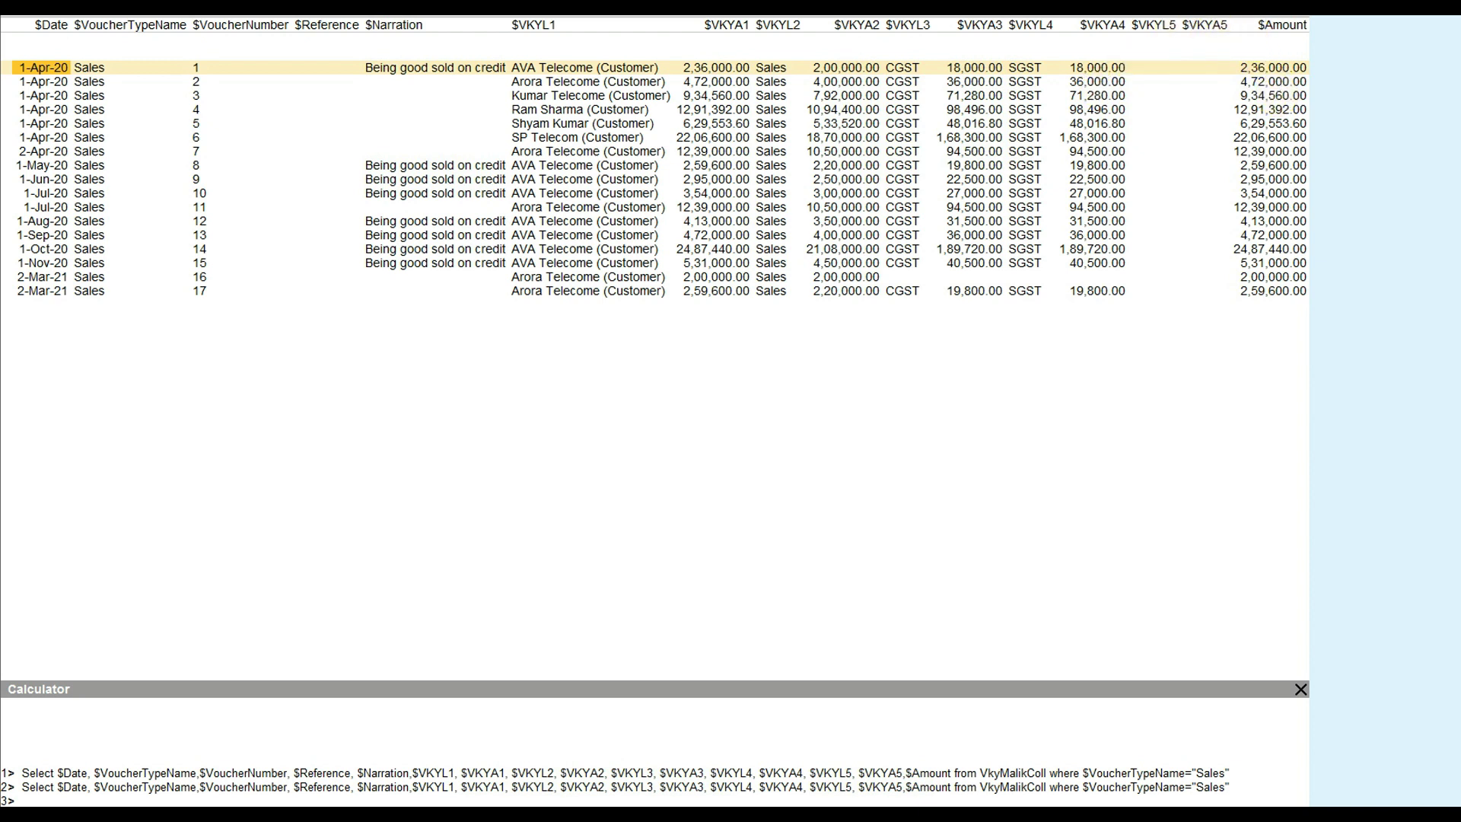
pyautogui.hotkey('alt', 'p')
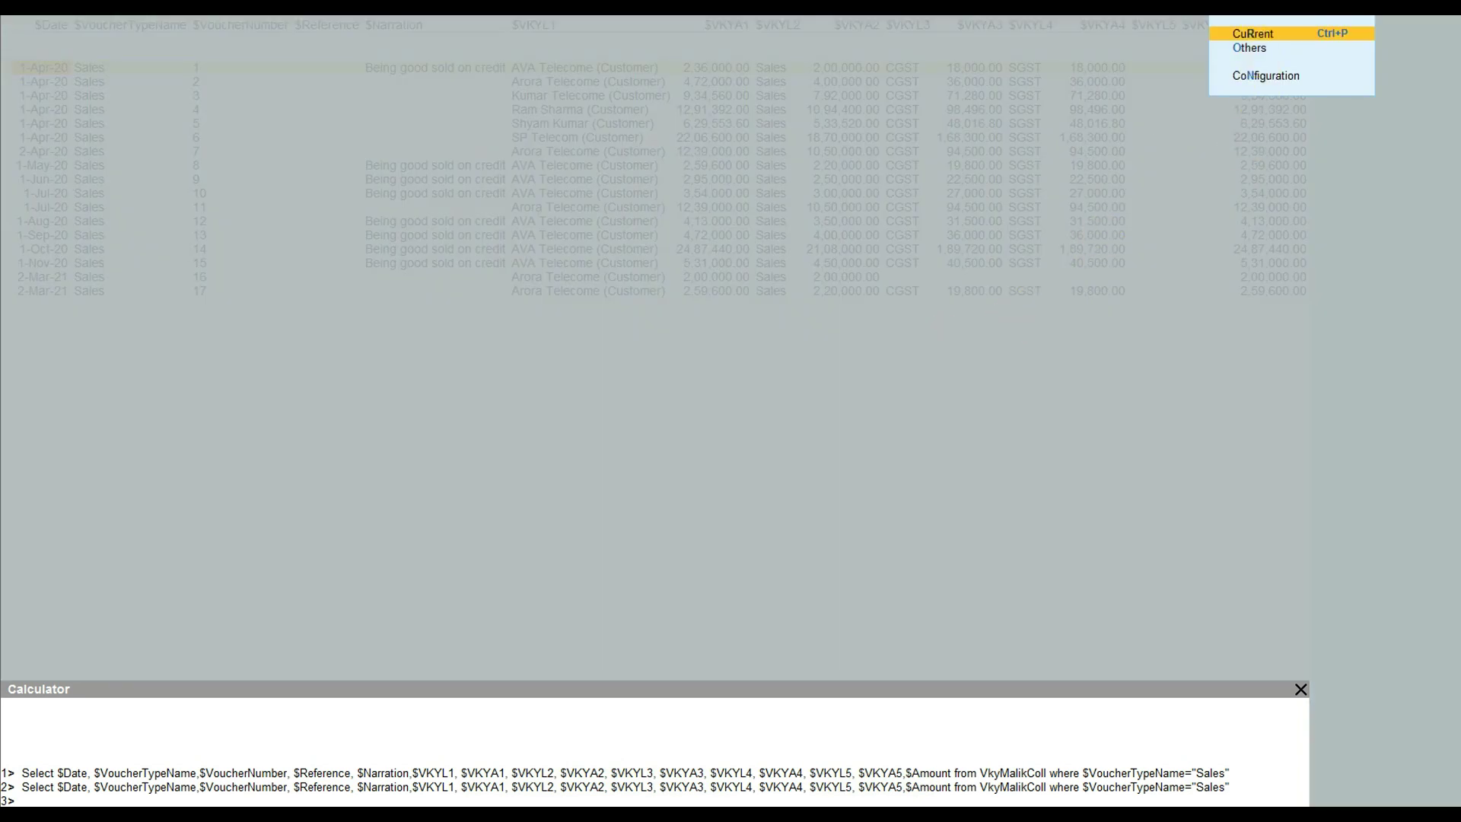
pyautogui.click(1259, 30)
pyautogui.press('i')
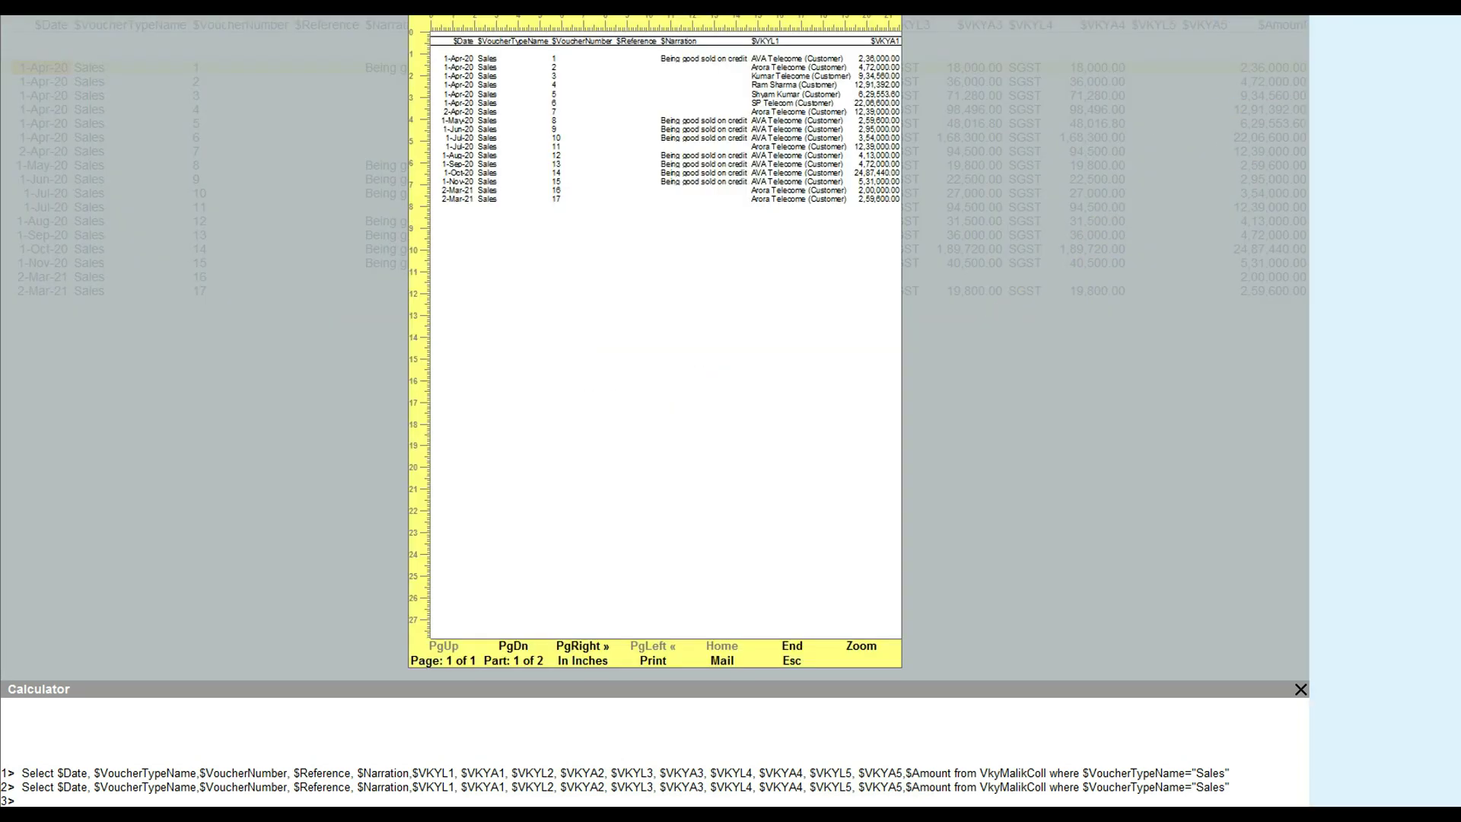
pyautogui.click(711, 368)
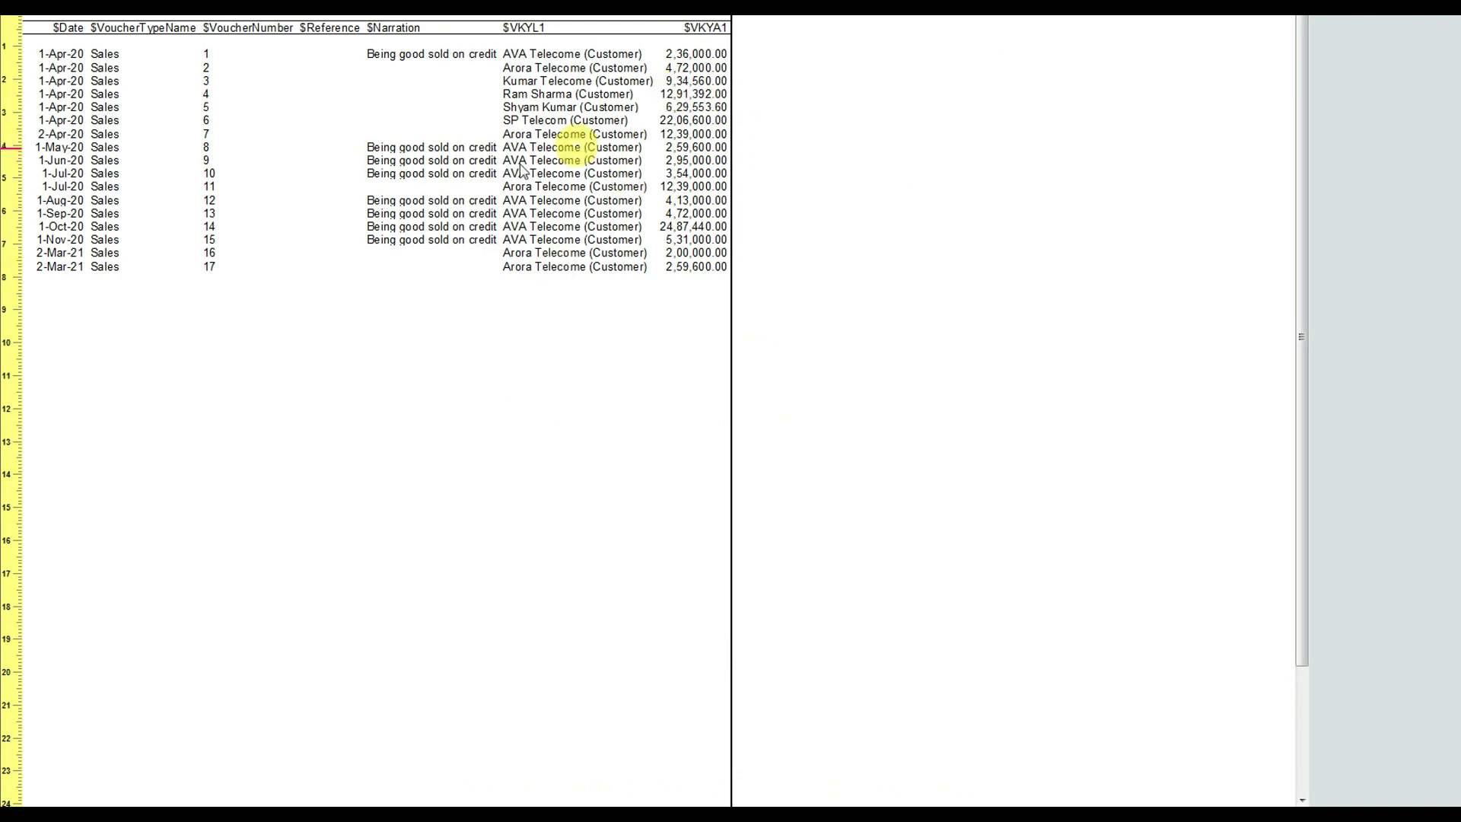
pyautogui.click(522, 190)
pyautogui.press('Escape')
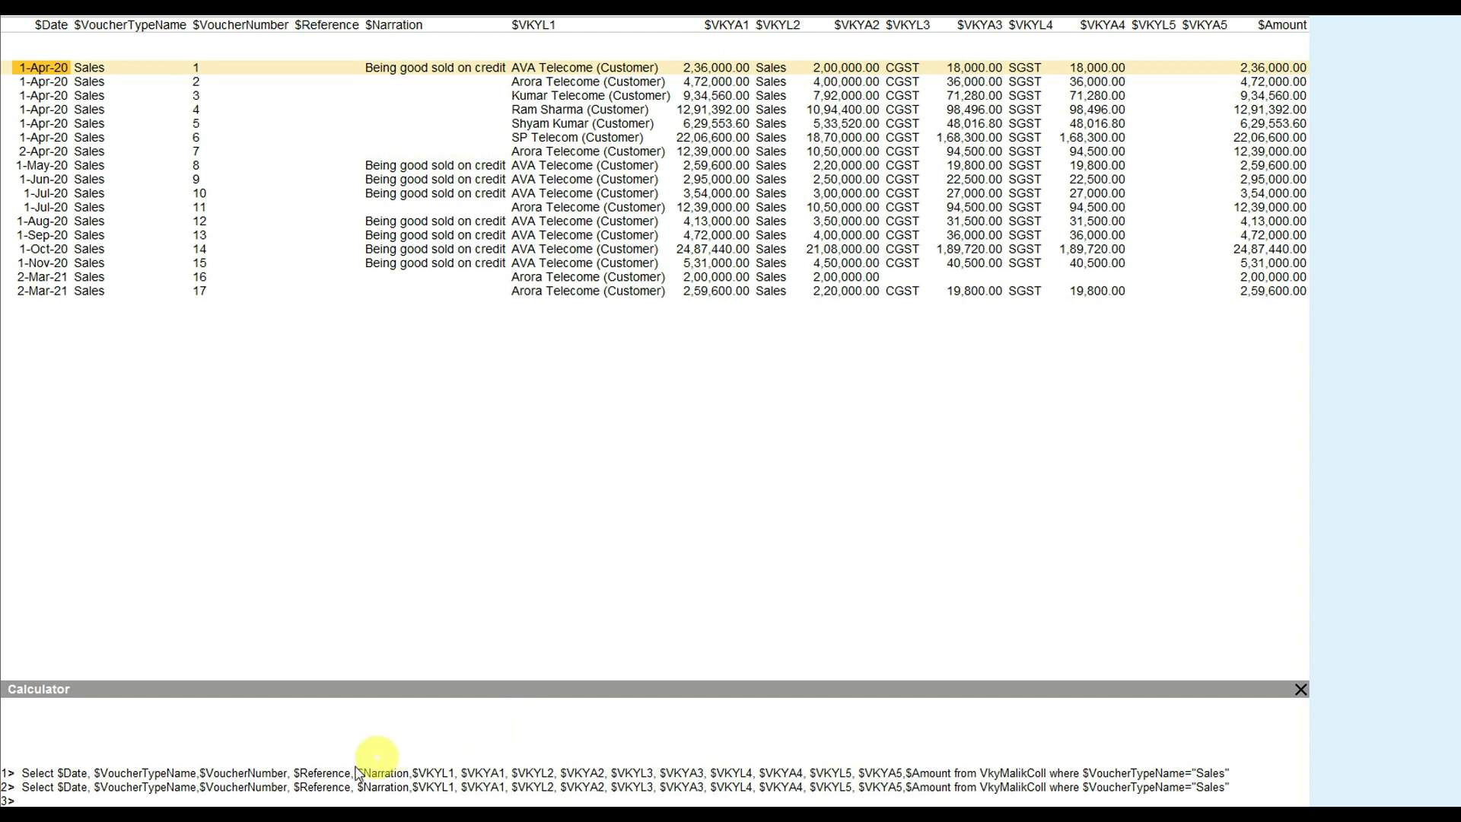
# Copy the Purchase Voucher Summary query from the Word document and run it in Tally's calculator pane.
pyautogui.click(303, 810)
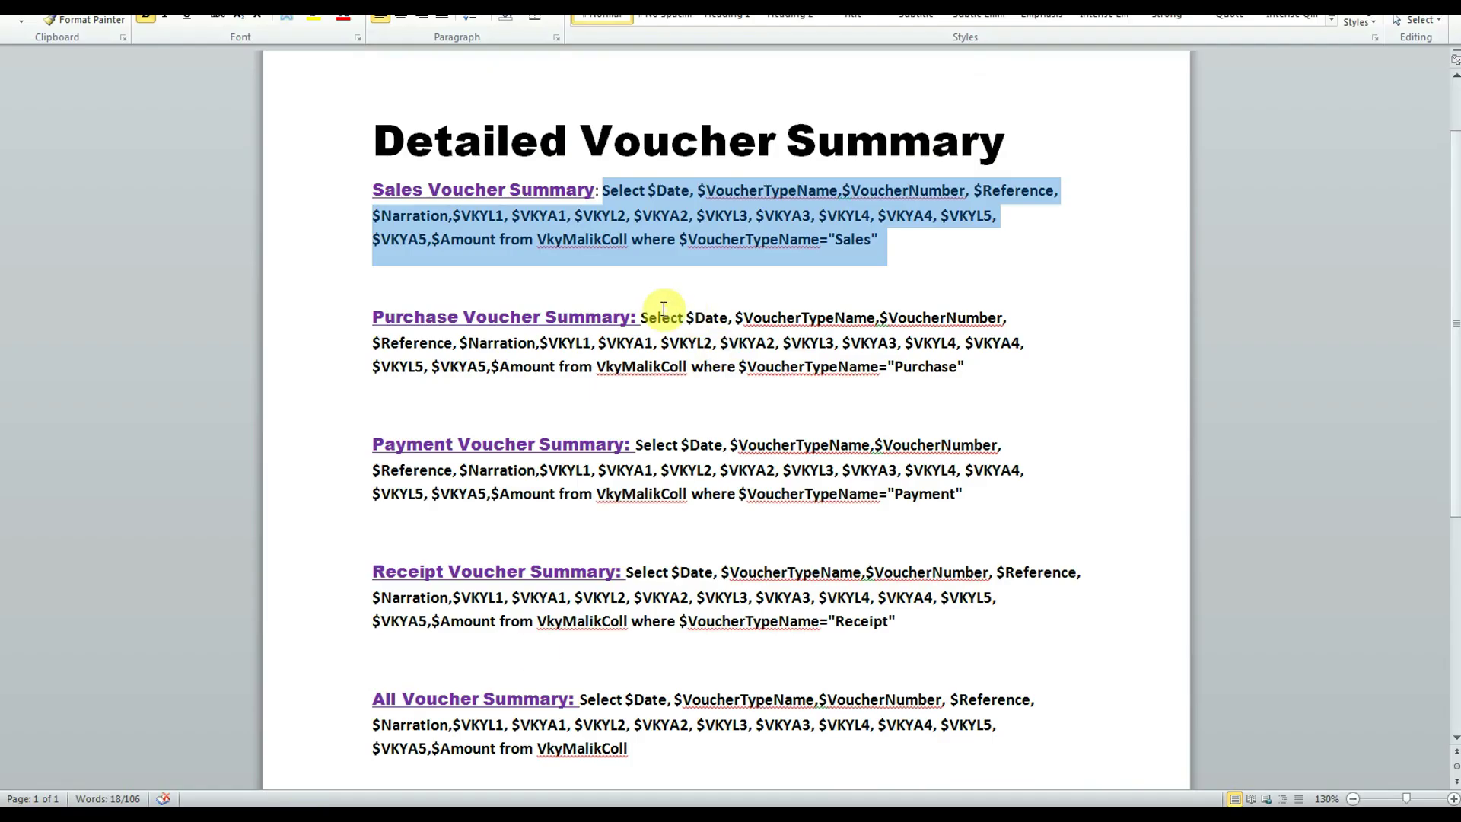
pyautogui.click(436, 316)
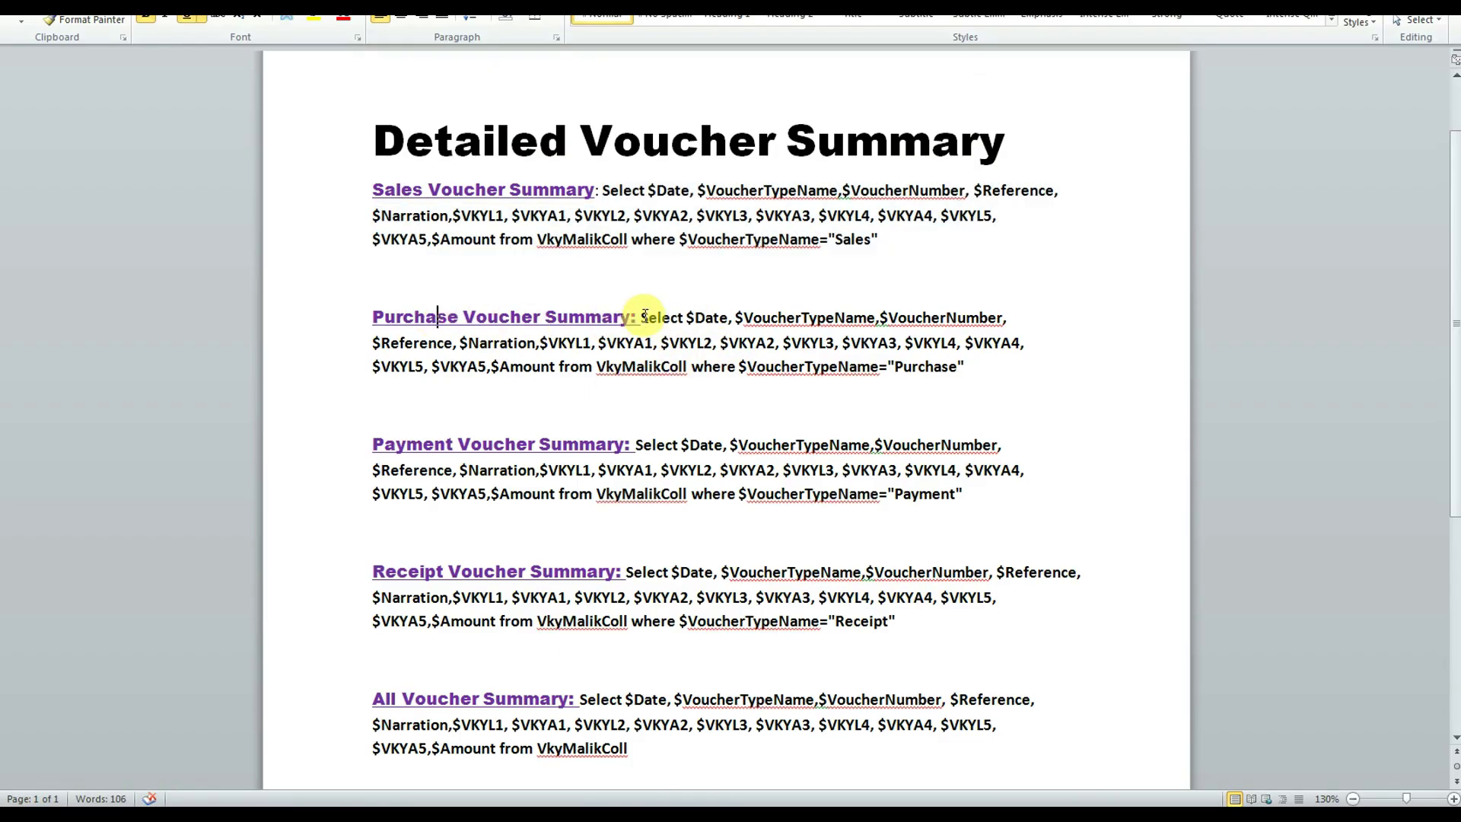
pyautogui.moveTo(641, 318); pyautogui.dragTo(962, 380)
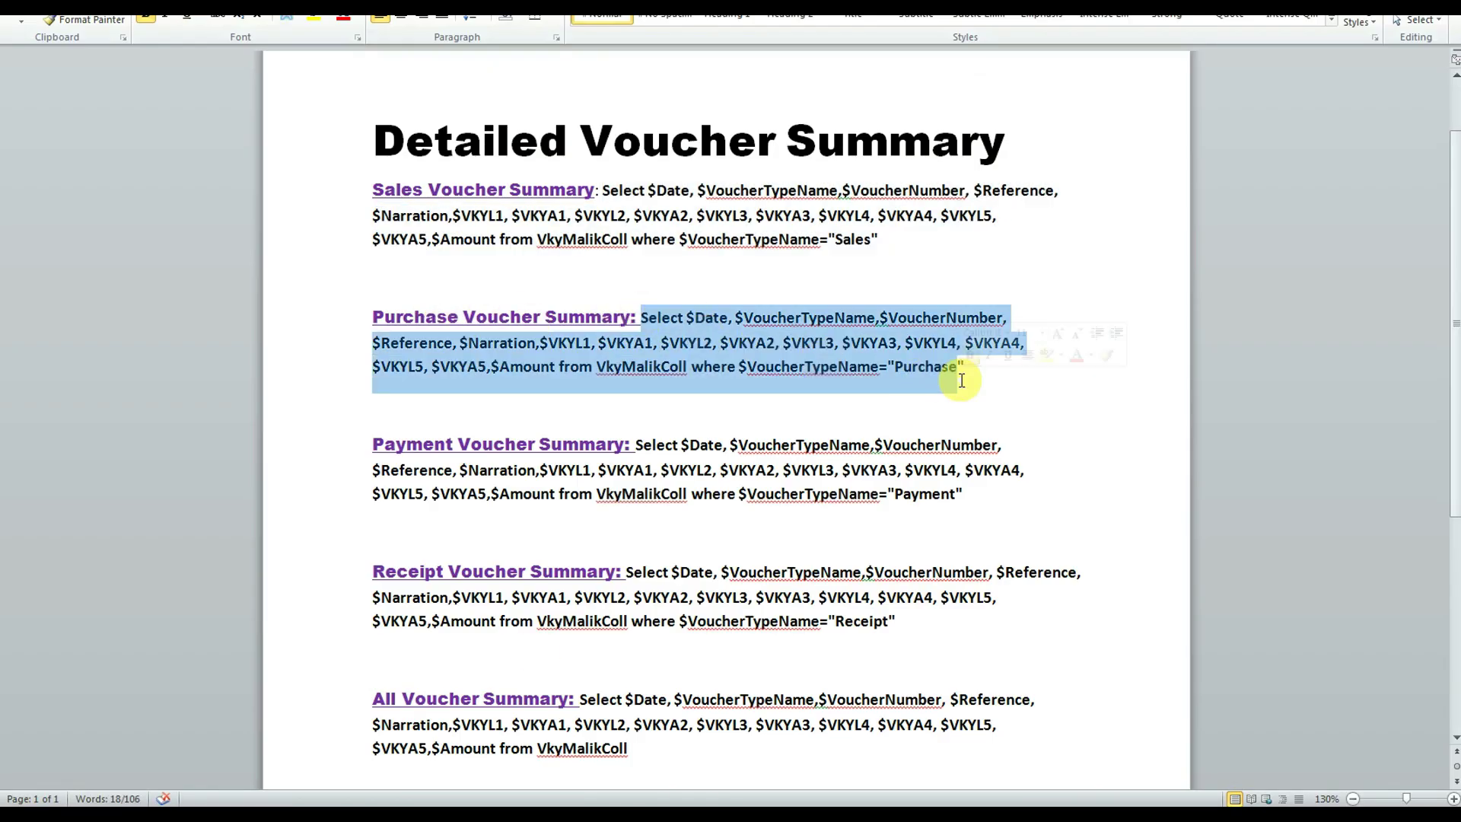
pyautogui.click(276, 810)
pyautogui.click(34, 798)
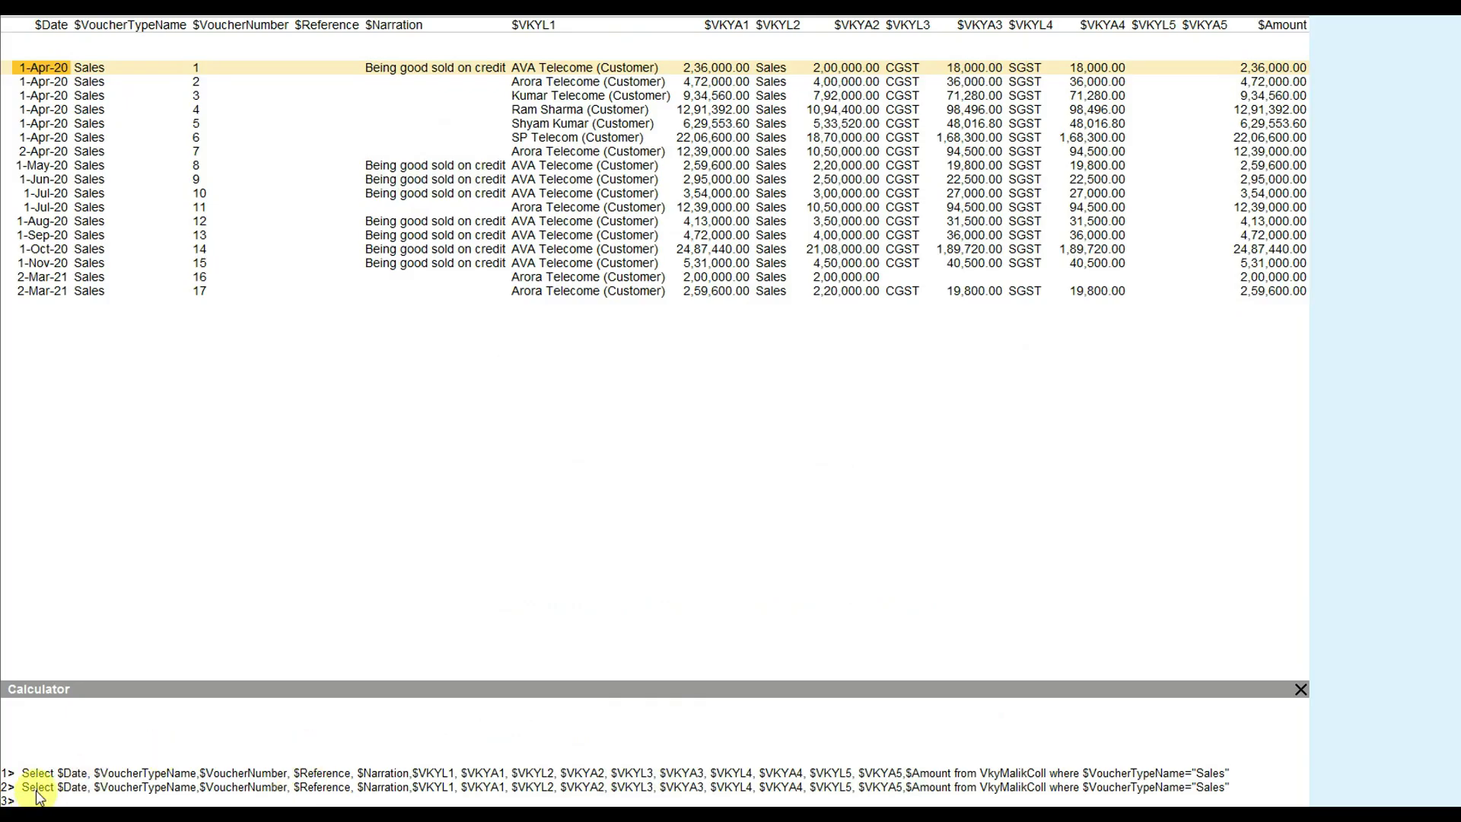
pyautogui.hotkey('ctrl', 'v')
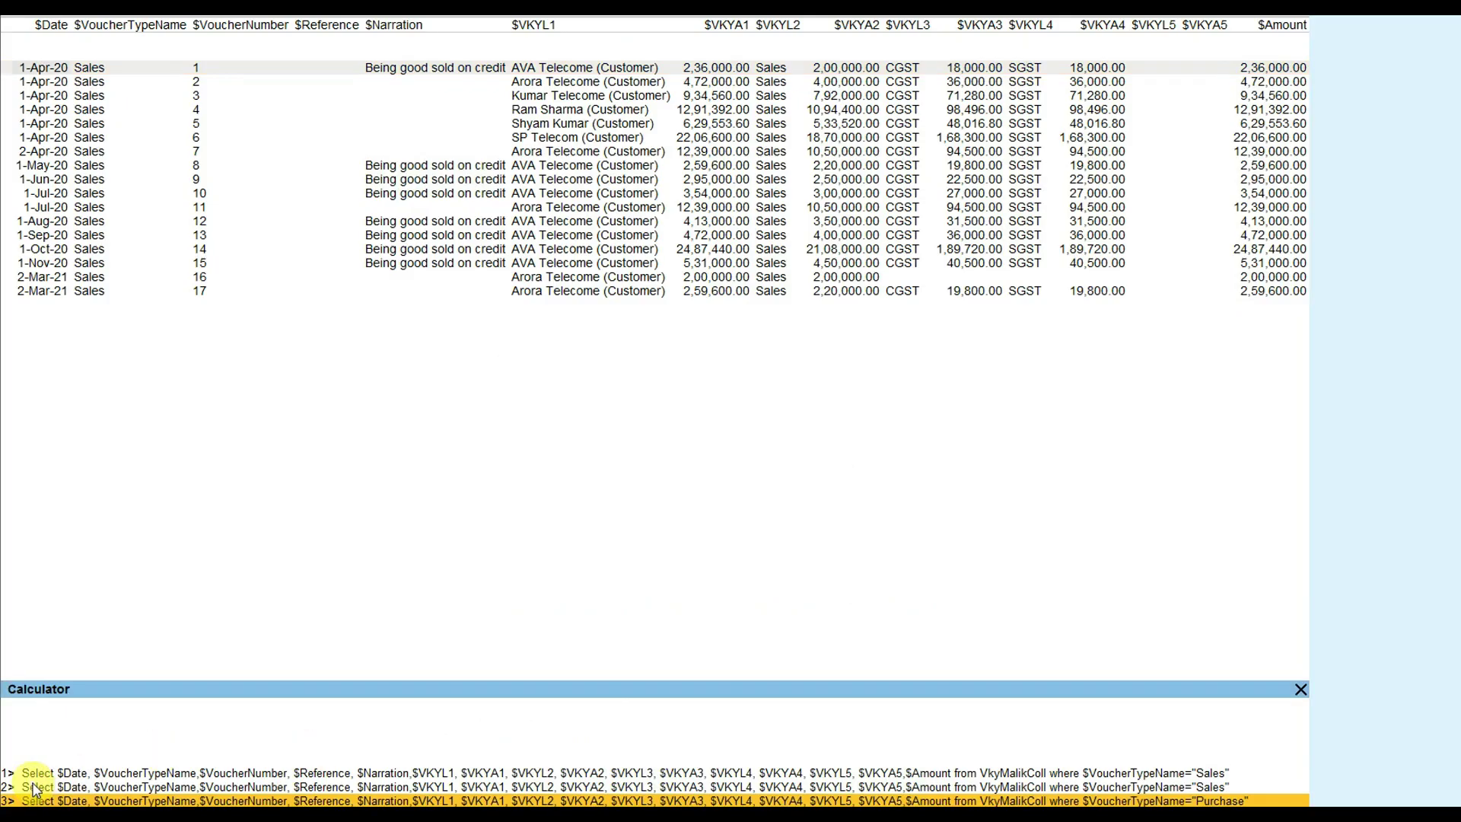
pyautogui.press('Return')
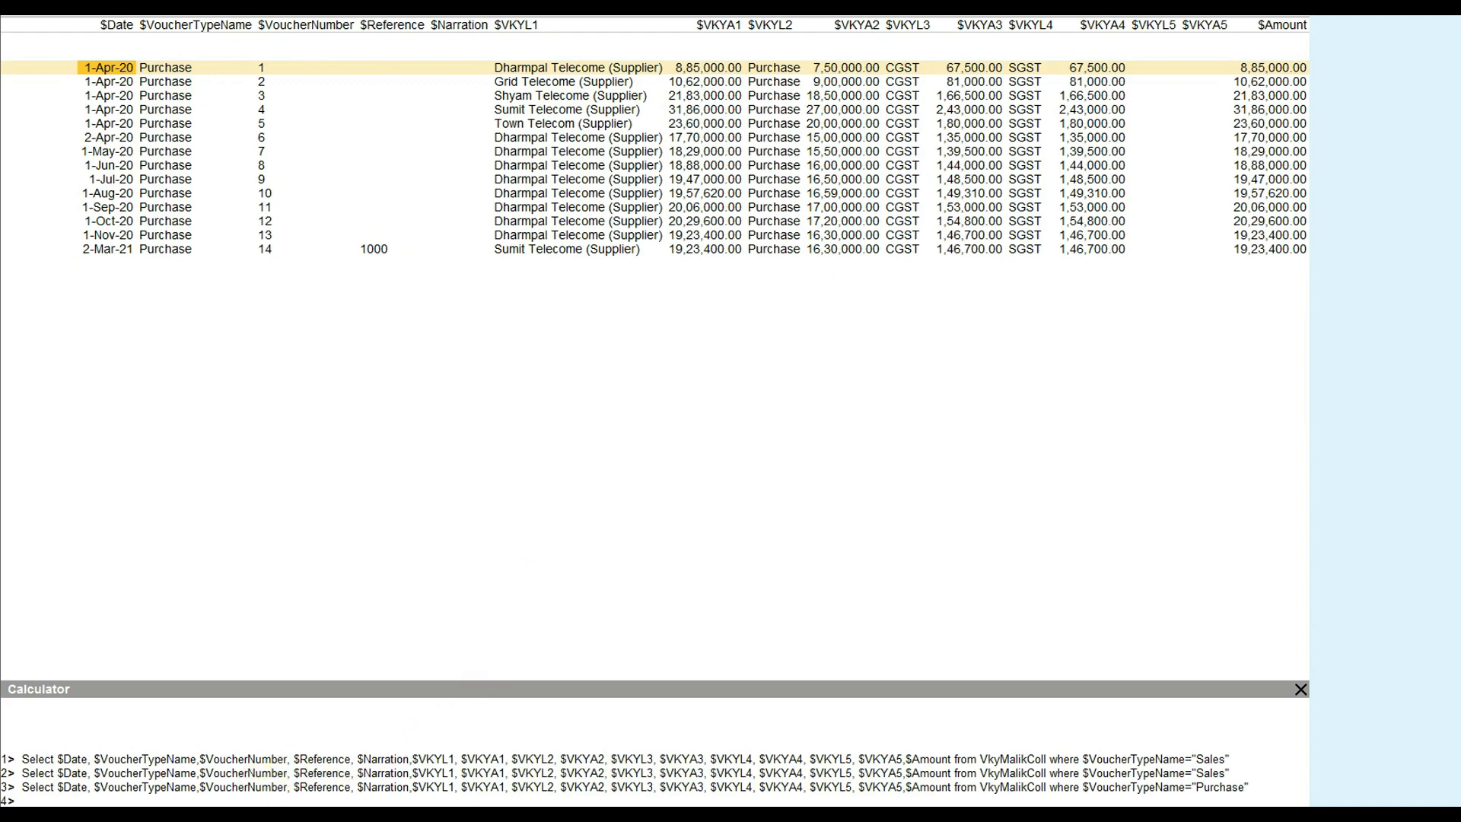
# Copy the Payment Voucher Summary query from the Word document and run it in Tally's calculator pane.
pyautogui.hotkey('alt', 'Tab')
pyautogui.click(515, 469)
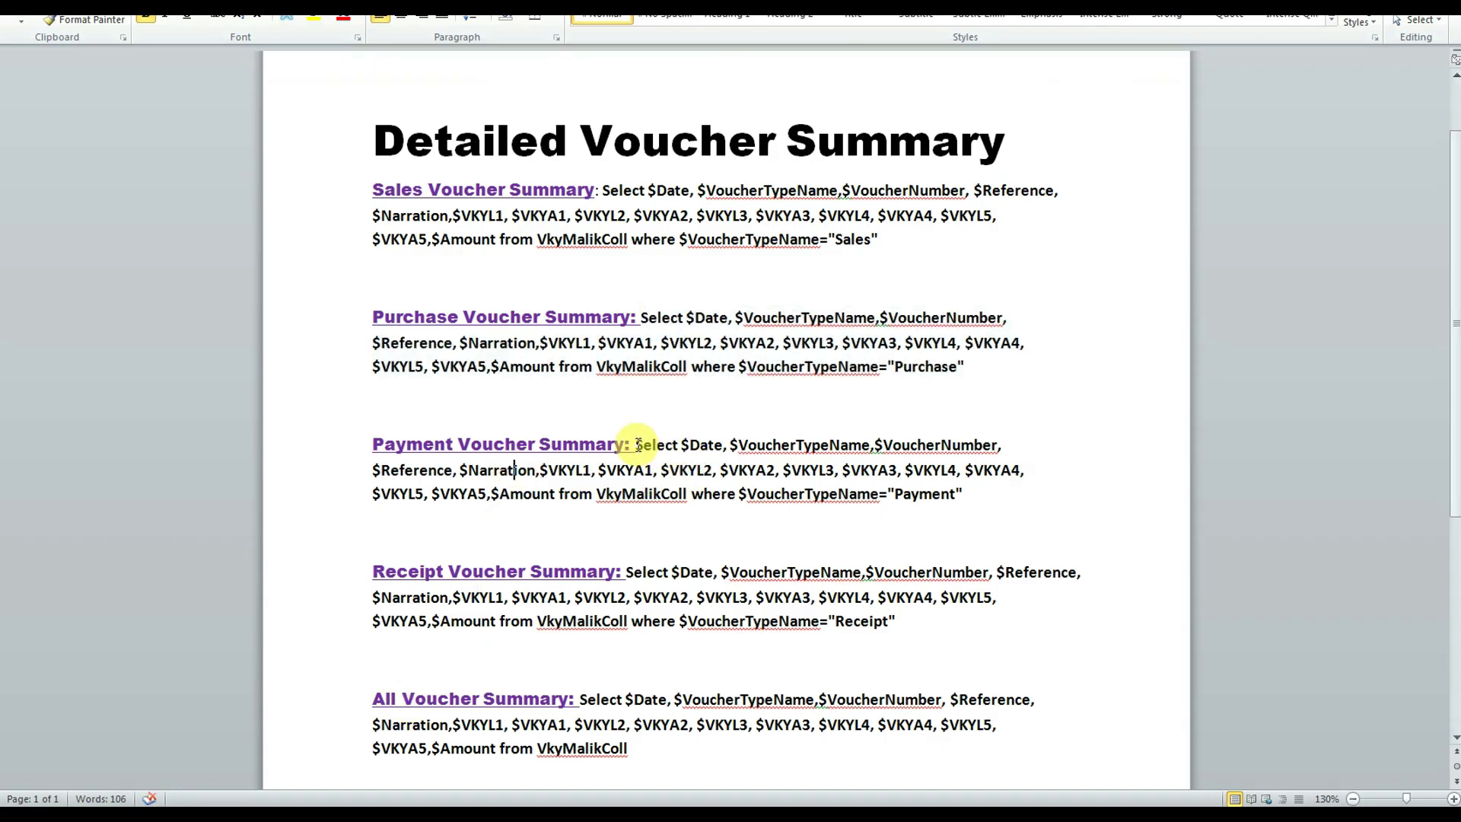
pyautogui.moveTo(636, 444); pyautogui.dragTo(969, 520)
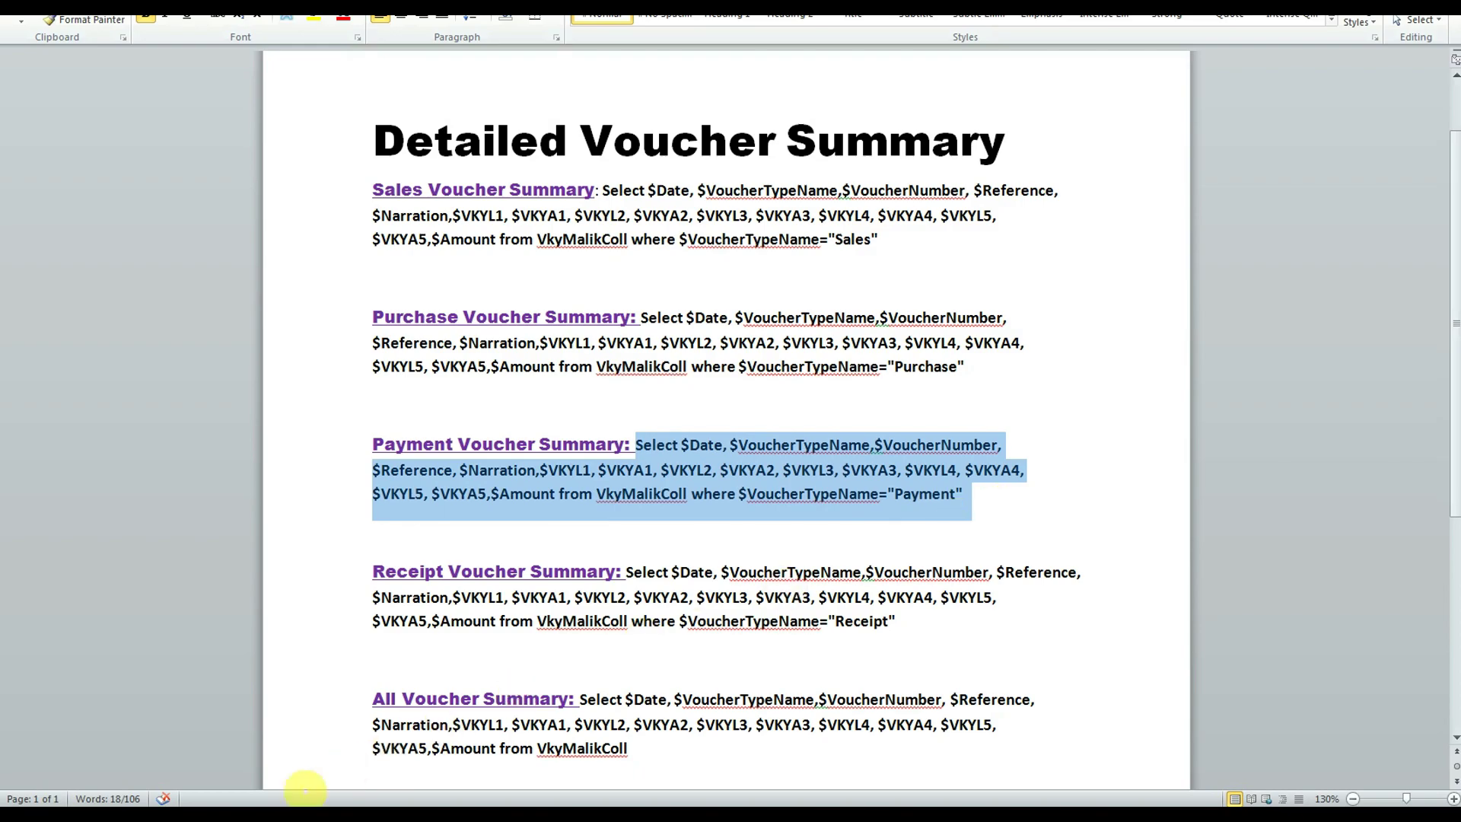
pyautogui.hotkey('ctrl', 'c')
pyautogui.hotkey('alt', 'Tab')
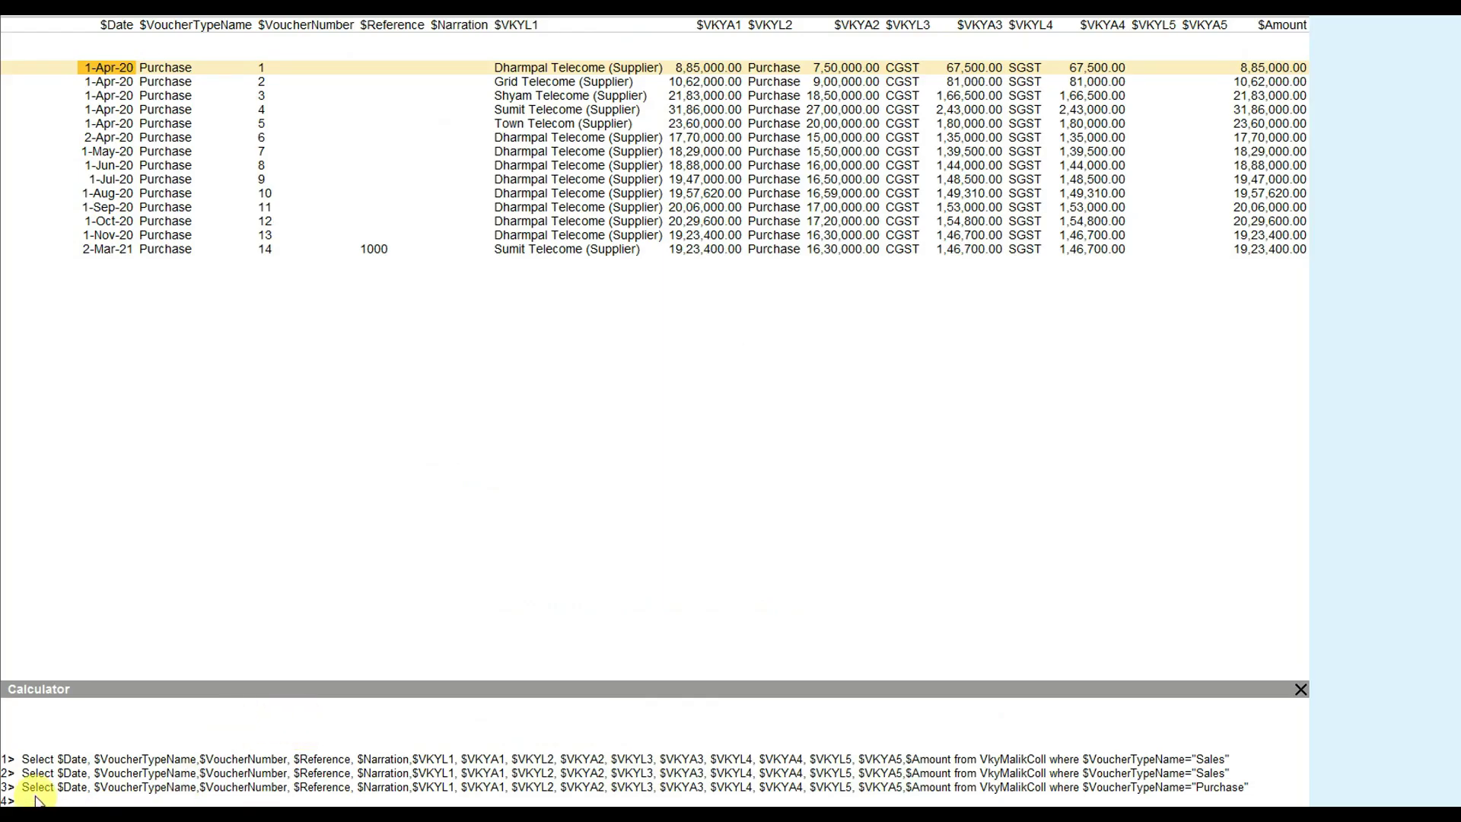
pyautogui.hotkey('ctrl', 'alt', 'v')
pyautogui.press('Return')
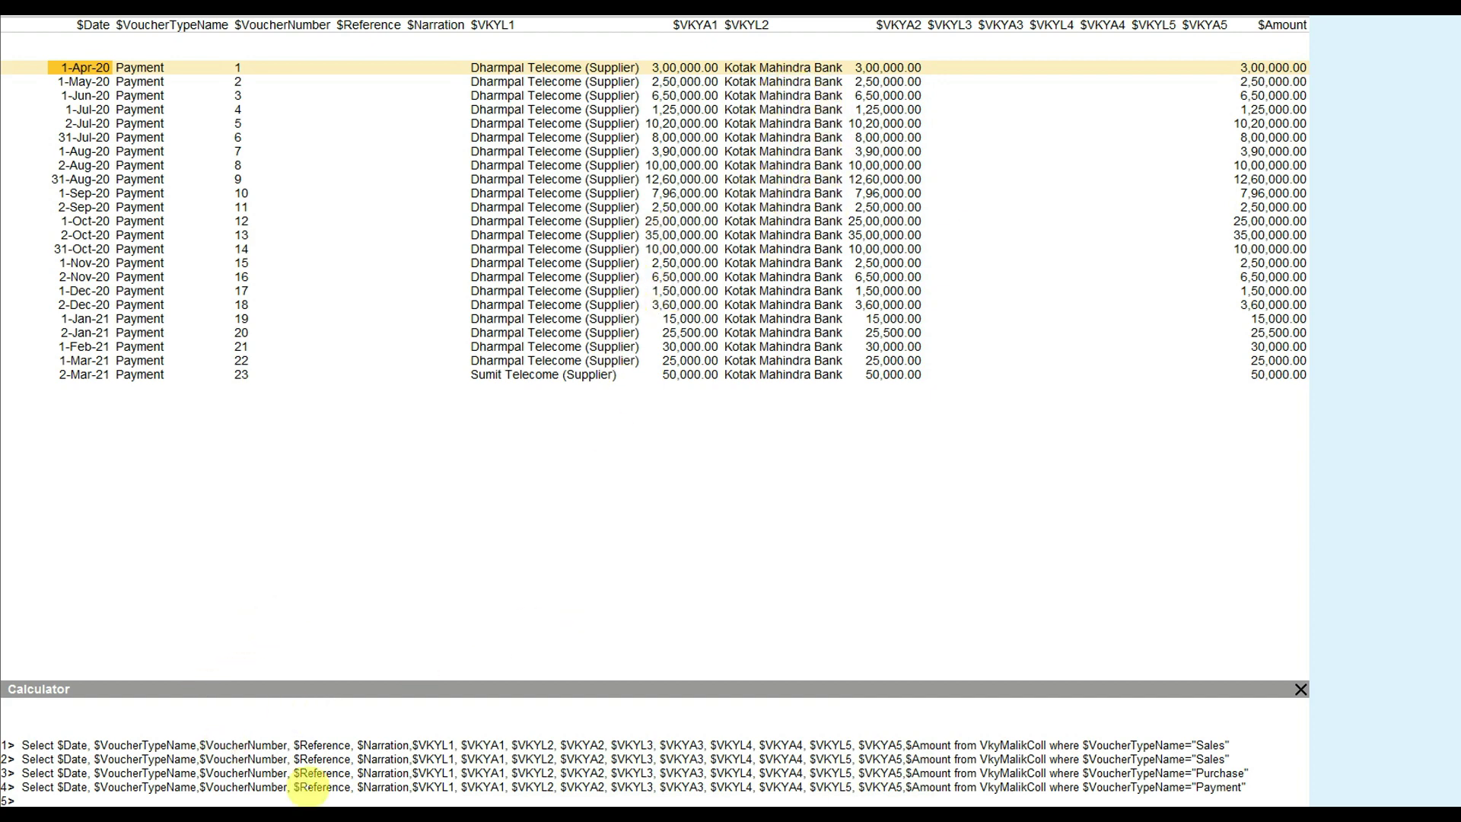
# Copy the All Voucher Summary query, which has no voucher type filter, from Word and run it in Tally's calculator pane.
pyautogui.hotkey('alt', 'Tab')
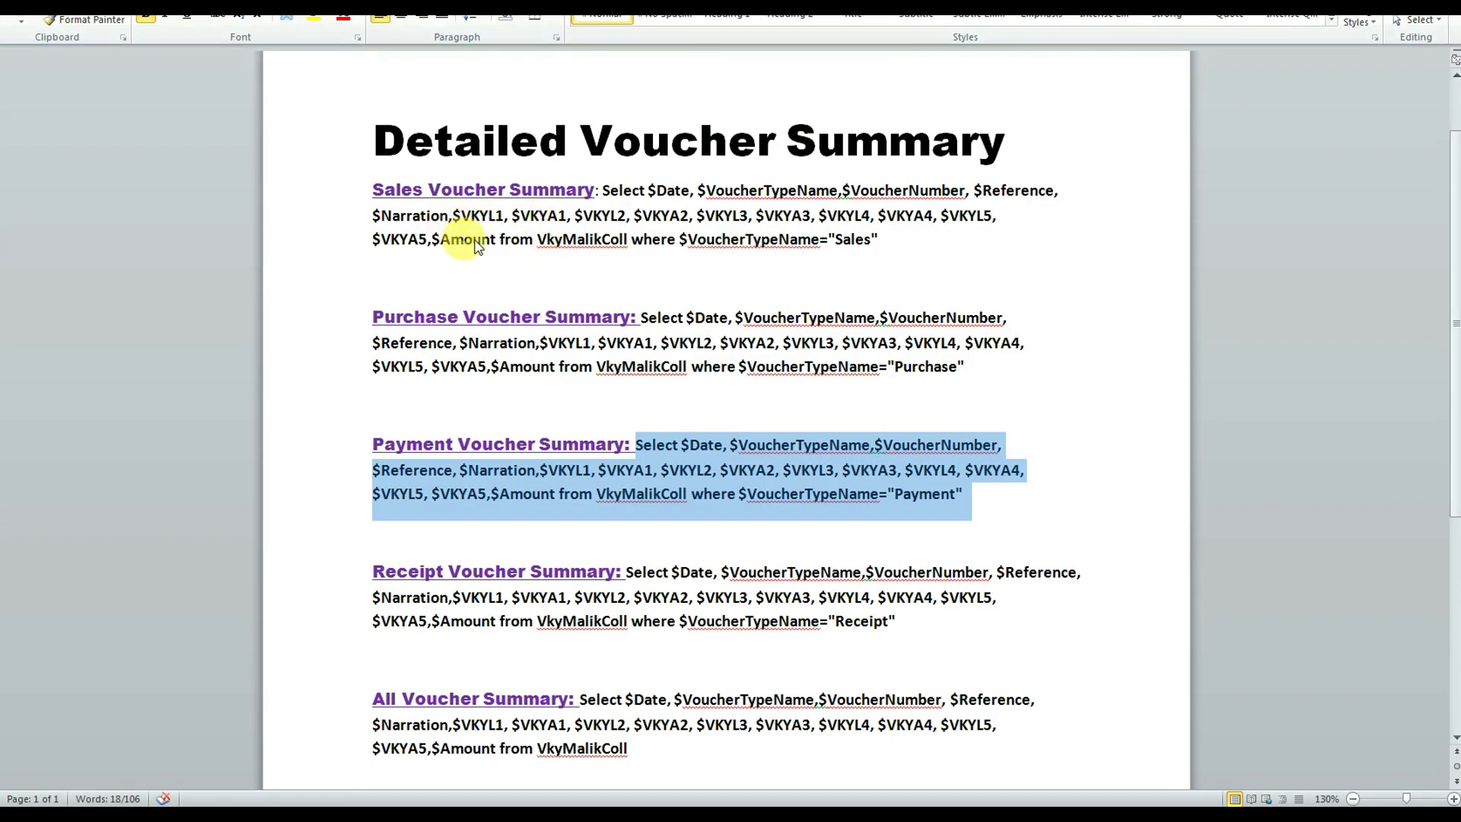
pyautogui.scroll(-5, 496, 528)
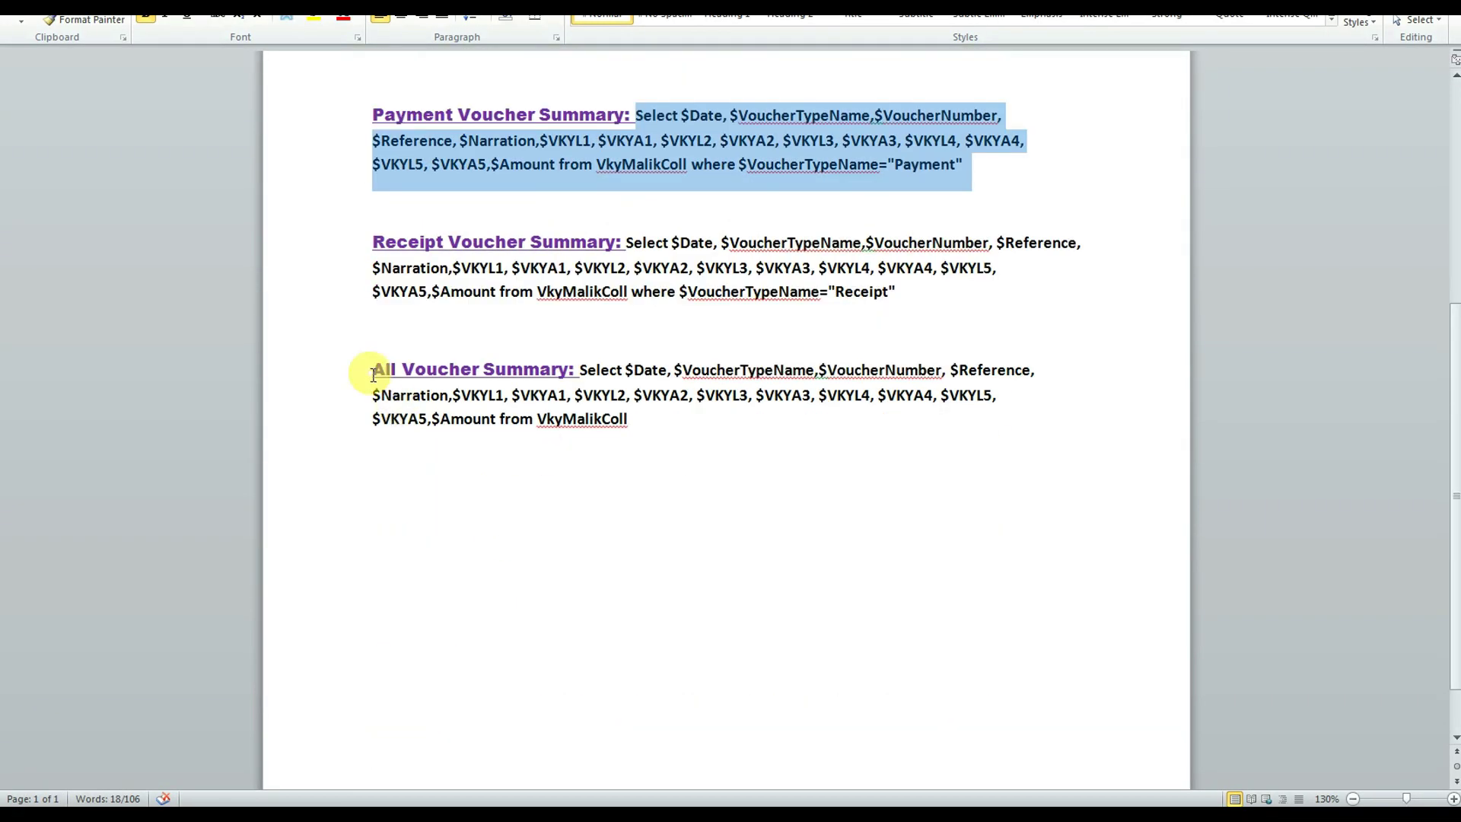
pyautogui.moveTo(649, 418); pyautogui.dragTo(590, 377)
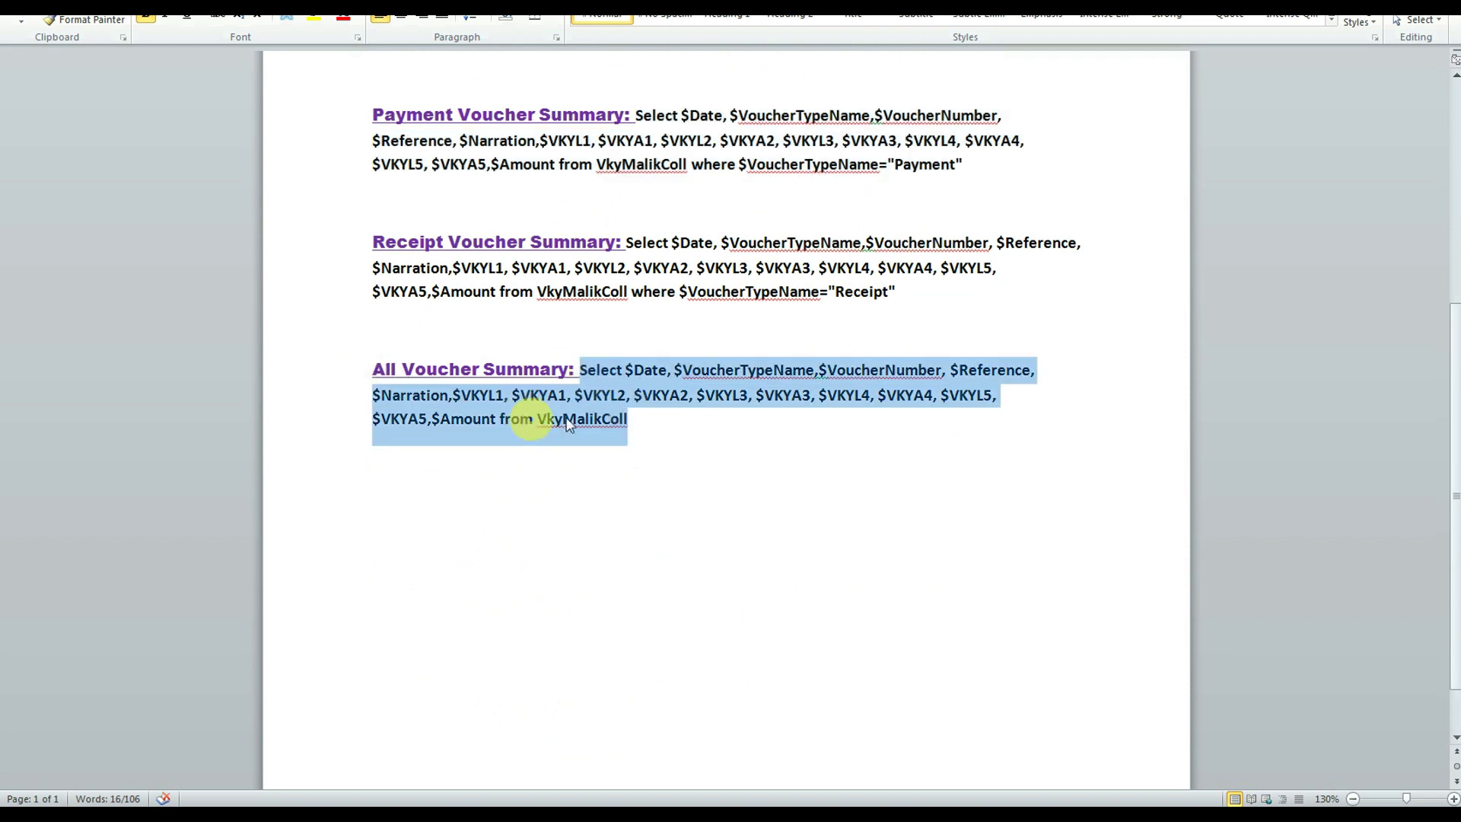
pyautogui.rightClick(599, 375)
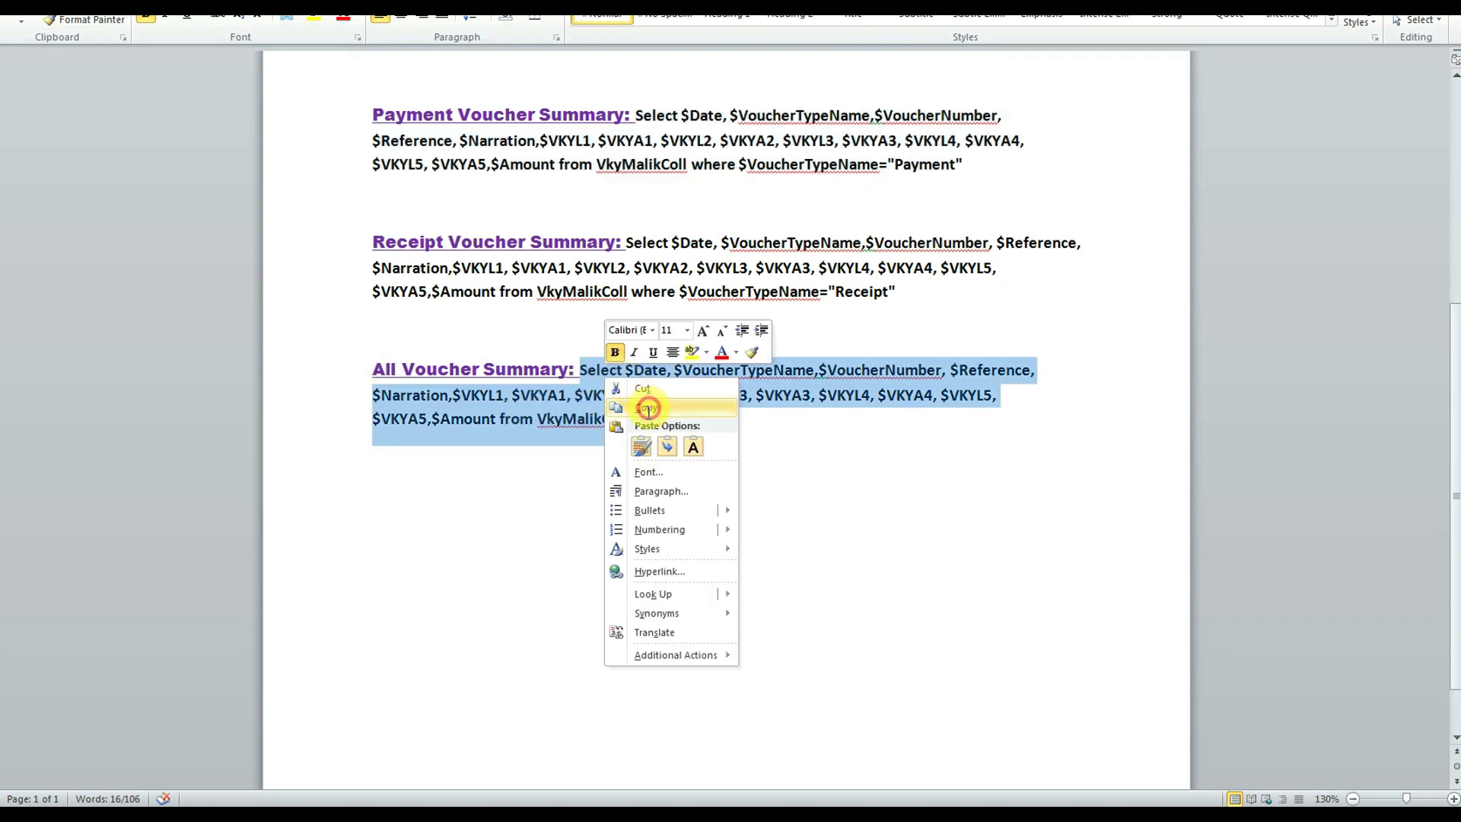
pyautogui.click(648, 408)
pyautogui.hotkey('alt', 'Tab')
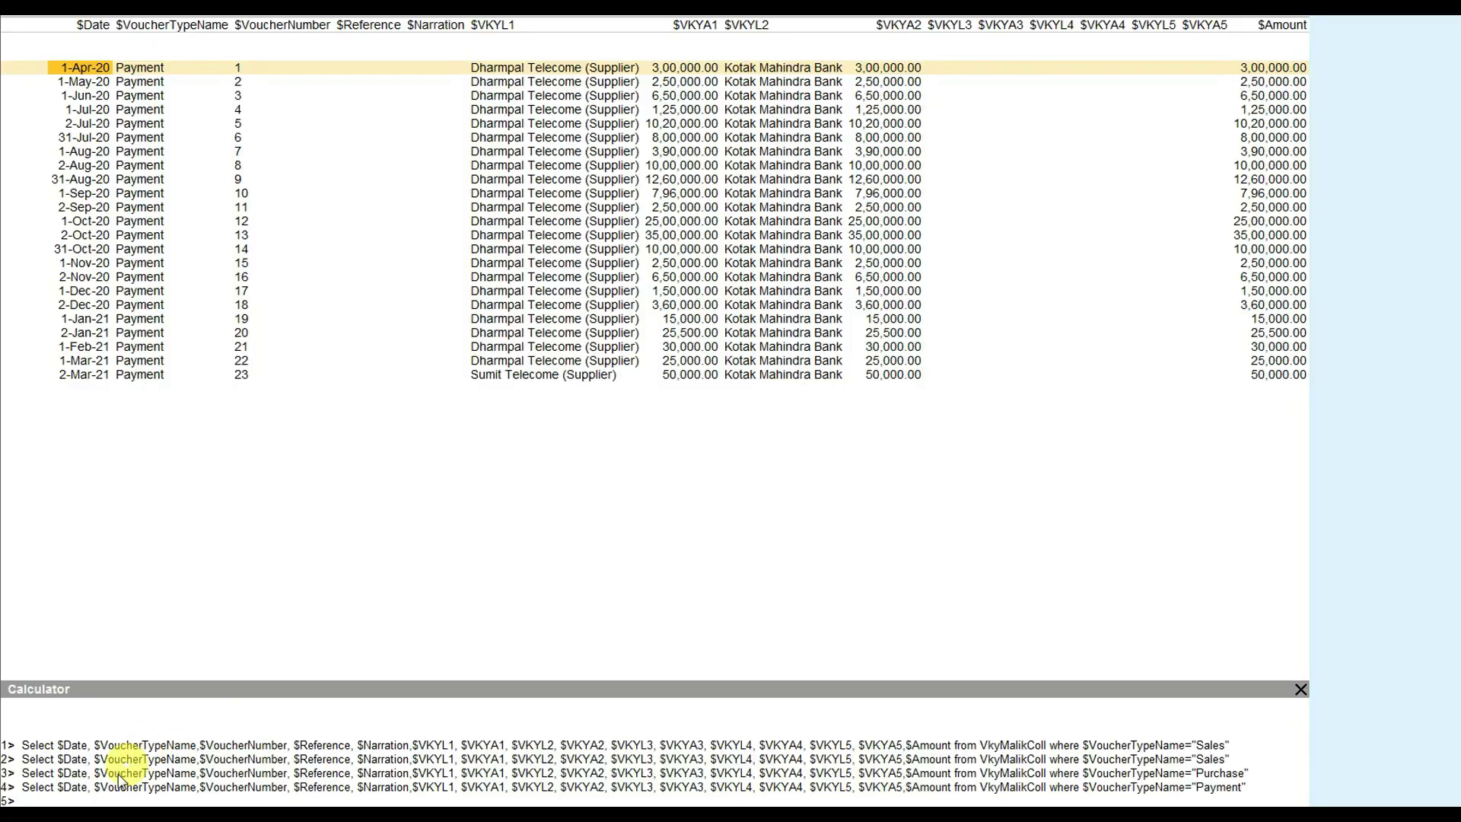
pyautogui.click(68, 799)
pyautogui.hotkey('ctrl', 'v')
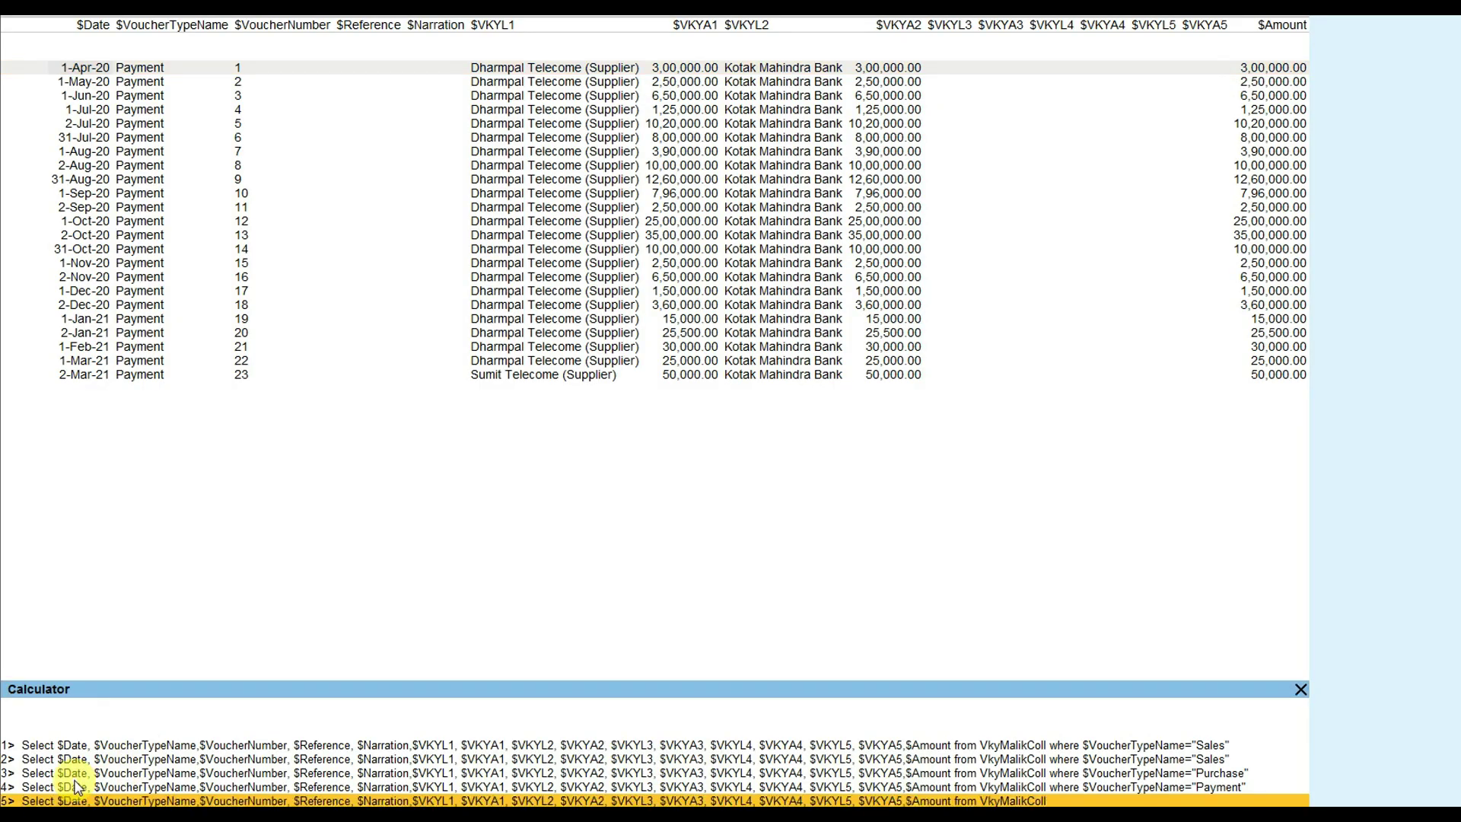
pyautogui.press('Return')
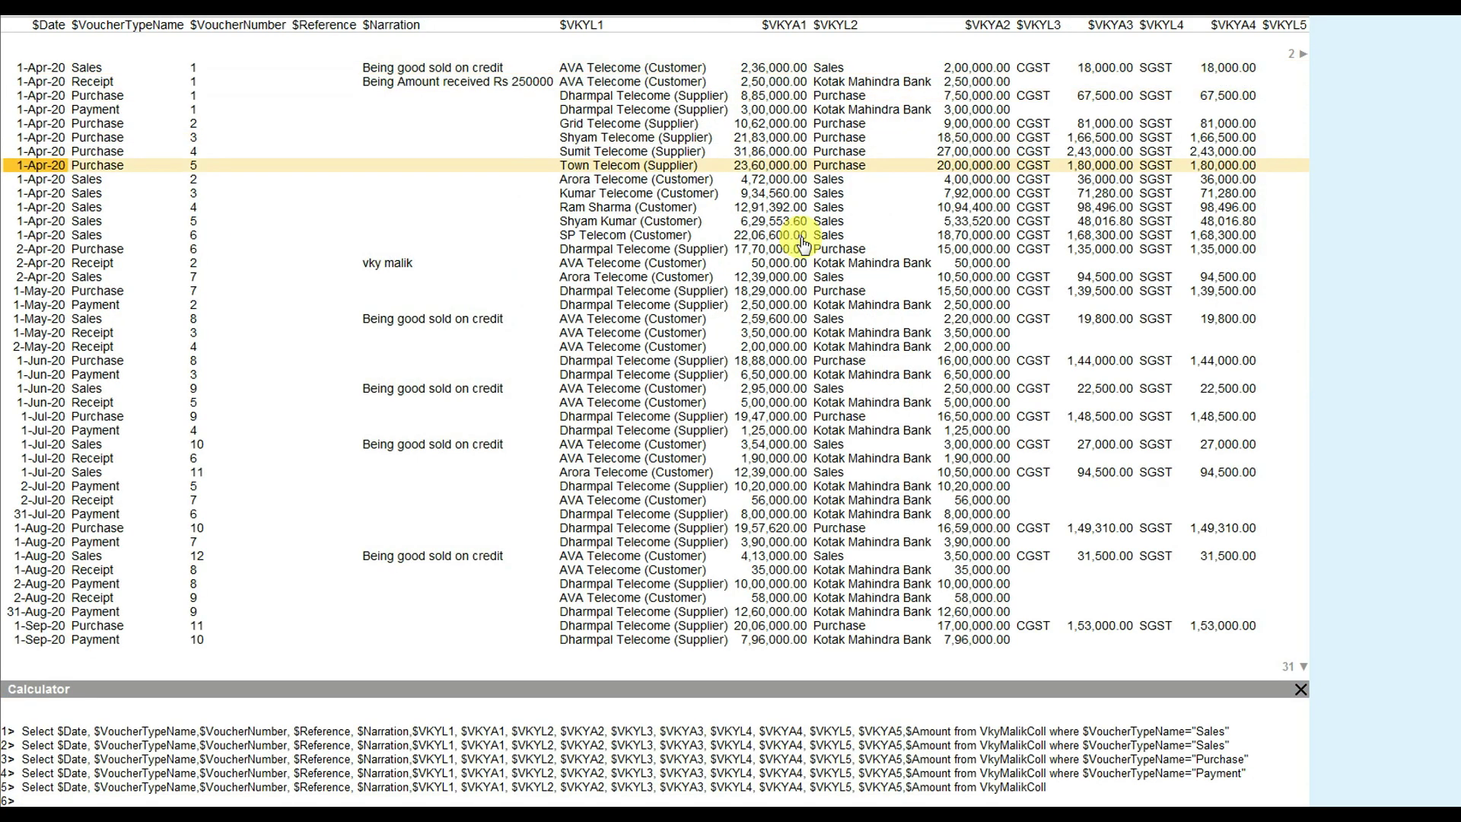
# Look through the all-voucher report from the first entries to the last and return to its beginning.
pyautogui.press('Down')
pyautogui.press('Down')
pyautogui.press('Down')
pyautogui.press('Down')
pyautogui.press('Down')
pyautogui.press('Down')
pyautogui.press('Down')
pyautogui.press('Down')
pyautogui.press('Down')
pyautogui.press('Down')
pyautogui.press('Down')
pyautogui.press('Down')
pyautogui.press('Down')
pyautogui.press('Down')
pyautogui.press('Down')
pyautogui.press('Down')
pyautogui.press('Down')
pyautogui.press('Down')
pyautogui.press('Down')
pyautogui.press('Down')
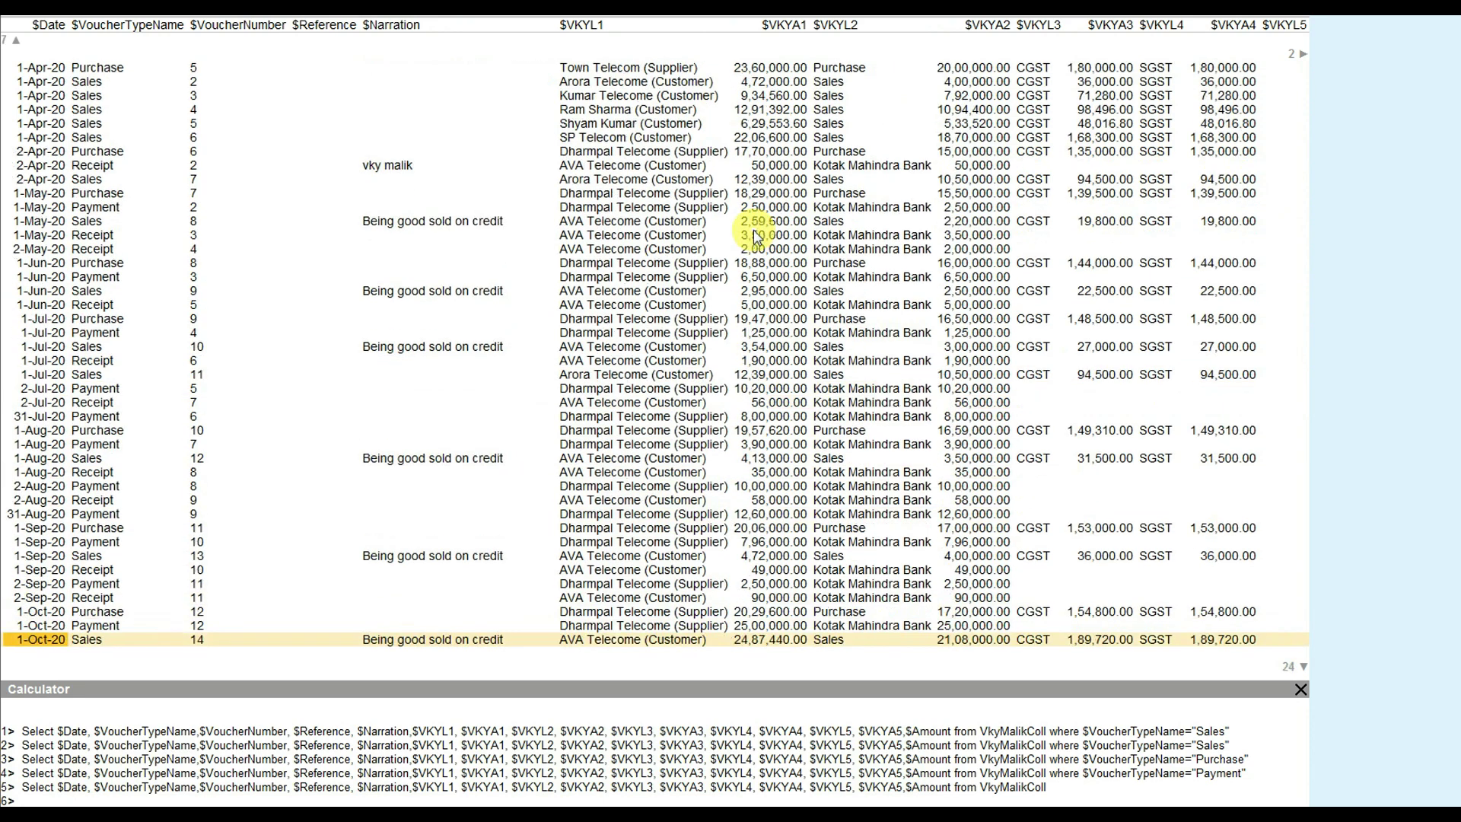
pyautogui.press('Down')
pyautogui.press('Down')
pyautogui.press('Down')
pyautogui.press('Down')
pyautogui.press('Down')
pyautogui.press('Down')
pyautogui.press('Down')
pyautogui.press('Down')
pyautogui.press('Down')
pyautogui.press('Down')
pyautogui.press('Down')
pyautogui.press('Down')
pyautogui.press('Down')
pyautogui.press('Down')
pyautogui.press('Down')
pyautogui.press('Down')
pyautogui.press('Down')
pyautogui.press('Down')
pyautogui.press('Down')
pyautogui.press('Down')
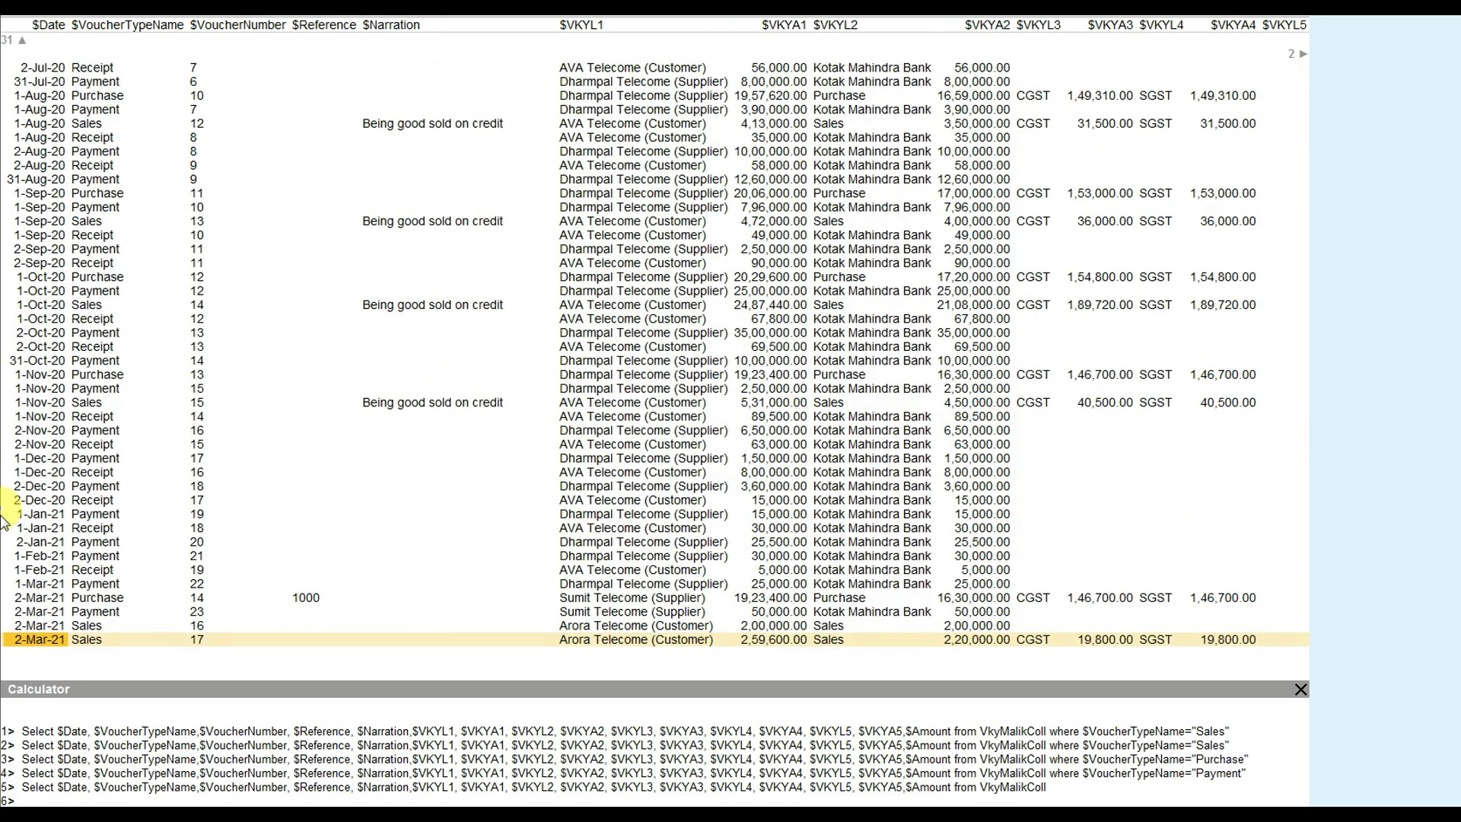
pyautogui.press('Up')
pyautogui.press('Up')
pyautogui.press('Up')
pyautogui.press('Up')
pyautogui.press('Up')
pyautogui.press('Up')
pyautogui.press('Up')
pyautogui.press('Up')
pyautogui.press('Up')
pyautogui.press('Up')
pyautogui.press('Up')
pyautogui.press('Up')
pyautogui.press('Up')
pyautogui.press('Up')
pyautogui.press('Up')
pyautogui.press('Up')
pyautogui.press('Up')
pyautogui.press('Up')
pyautogui.press('Up')
pyautogui.press('Up')
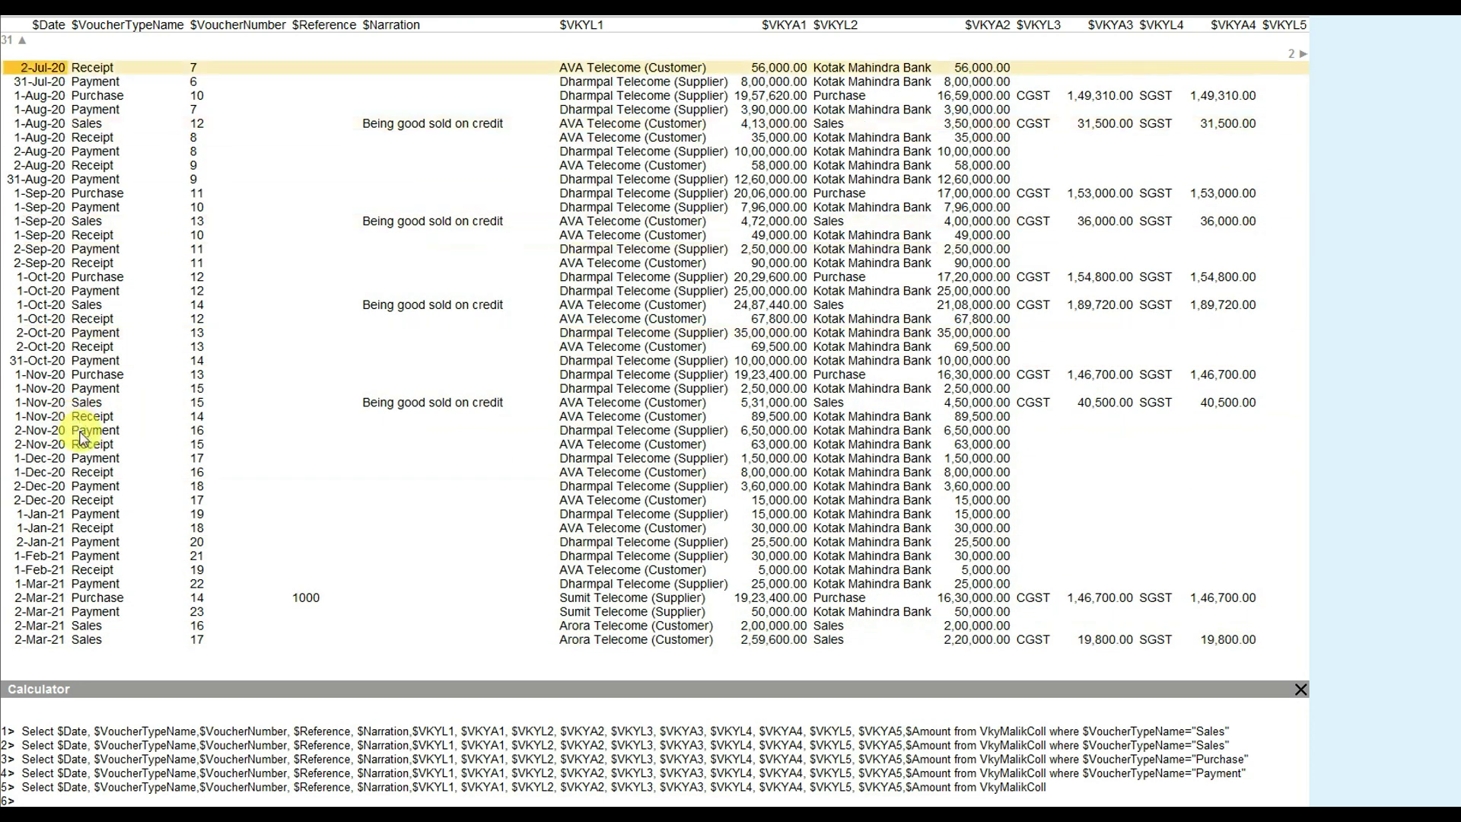
pyautogui.press('Up')
pyautogui.press('Up')
pyautogui.press('Up')
pyautogui.press('Up')
pyautogui.press('Up')
pyautogui.press('Up')
pyautogui.press('Up')
pyautogui.press('Up')
pyautogui.press('Up')
pyautogui.press('Up')
pyautogui.press('Up')
pyautogui.press('Up')
pyautogui.press('Up')
pyautogui.press('Up')
pyautogui.press('Up')
pyautogui.press('Up')
pyautogui.press('Up')
pyautogui.press('Up')
pyautogui.press('Up')
pyautogui.press('Up')
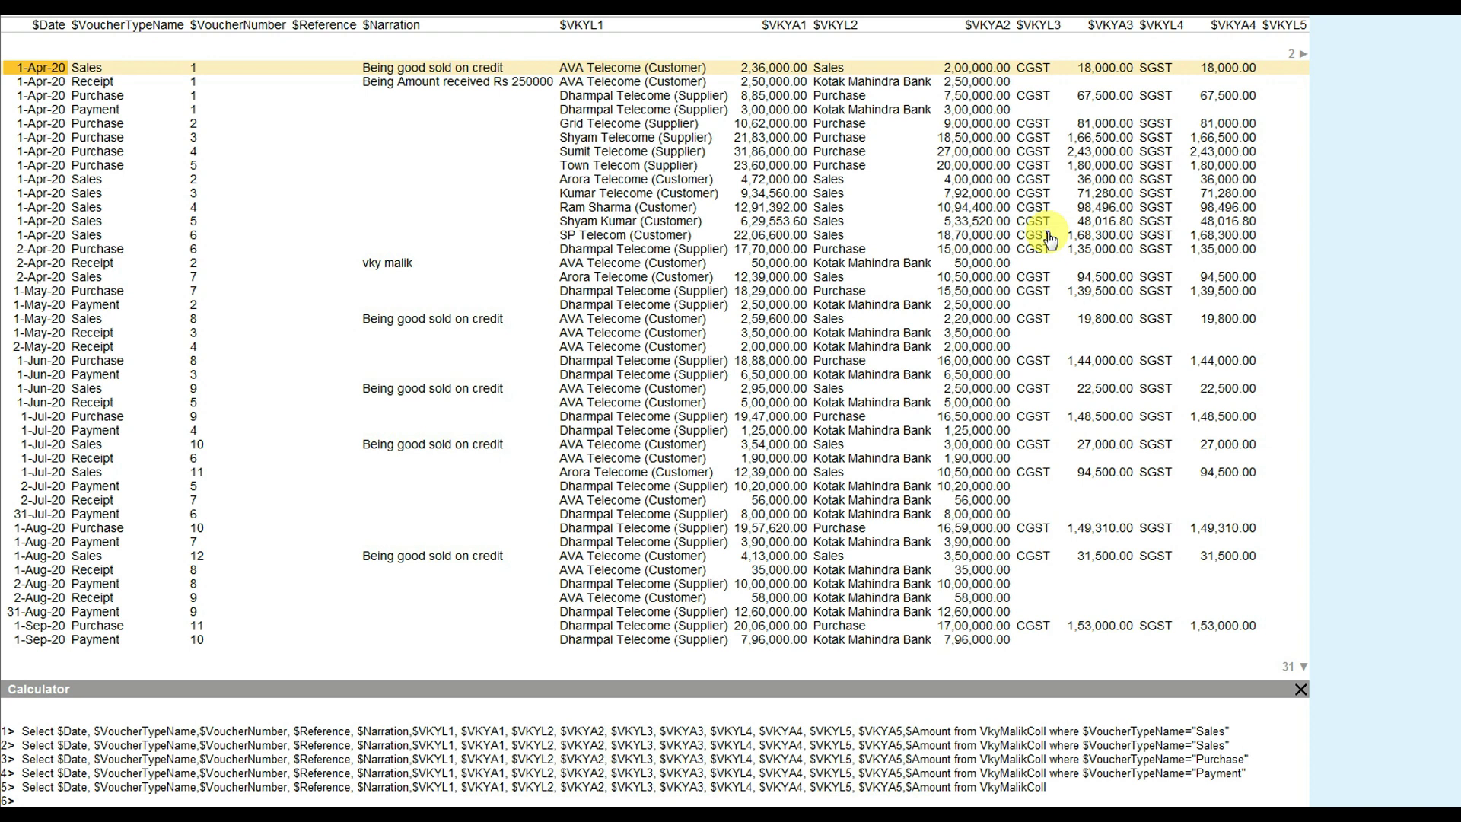
# Leave the query reports to return to the Gateway of Tally and close the calculator pane.
pyautogui.press('Escape')
pyautogui.press('Escape')
pyautogui.press('Escape')
pyautogui.press('Escape')
pyautogui.press('Escape')
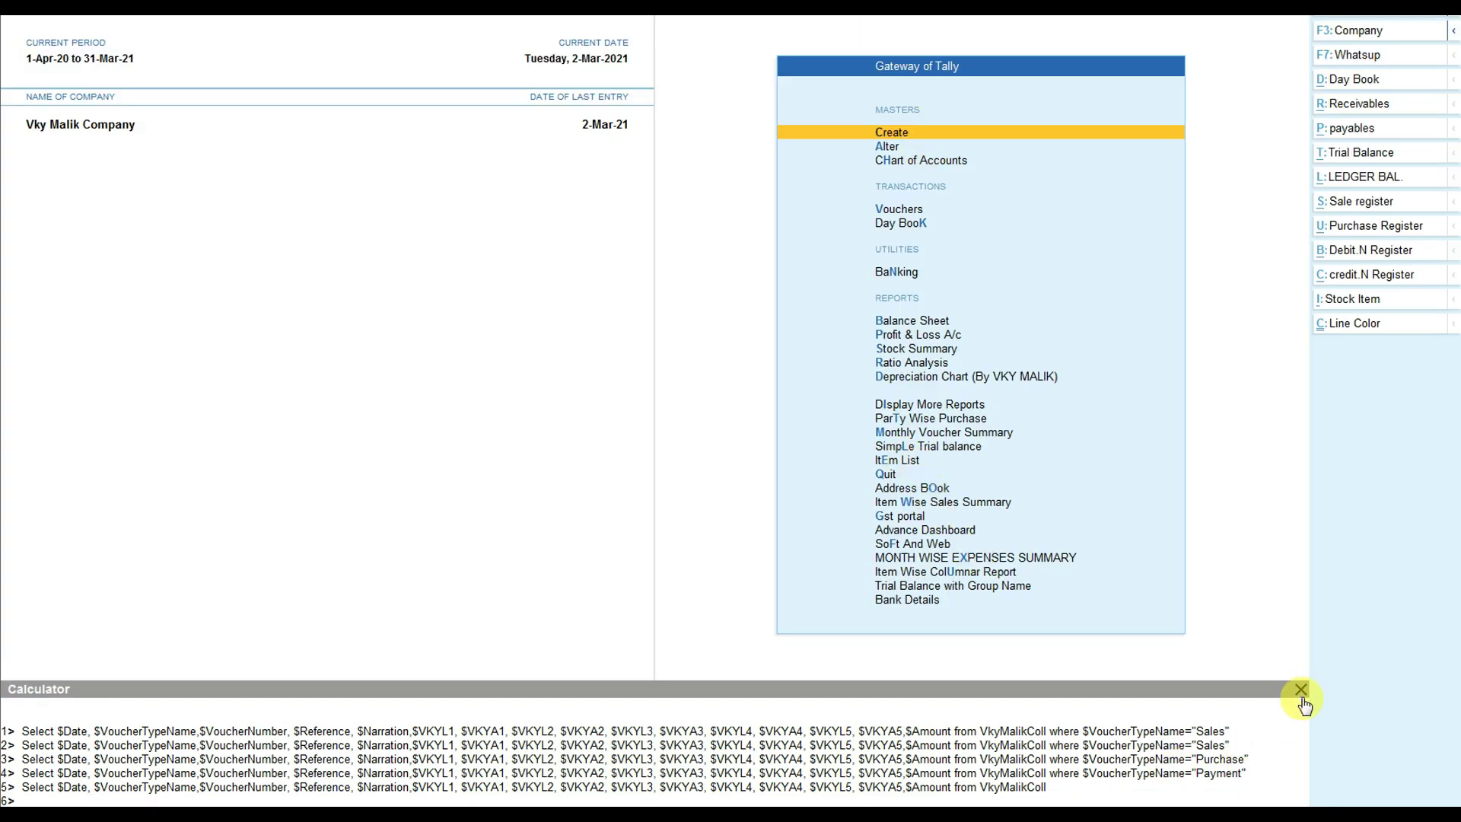
pyautogui.click(1302, 689)
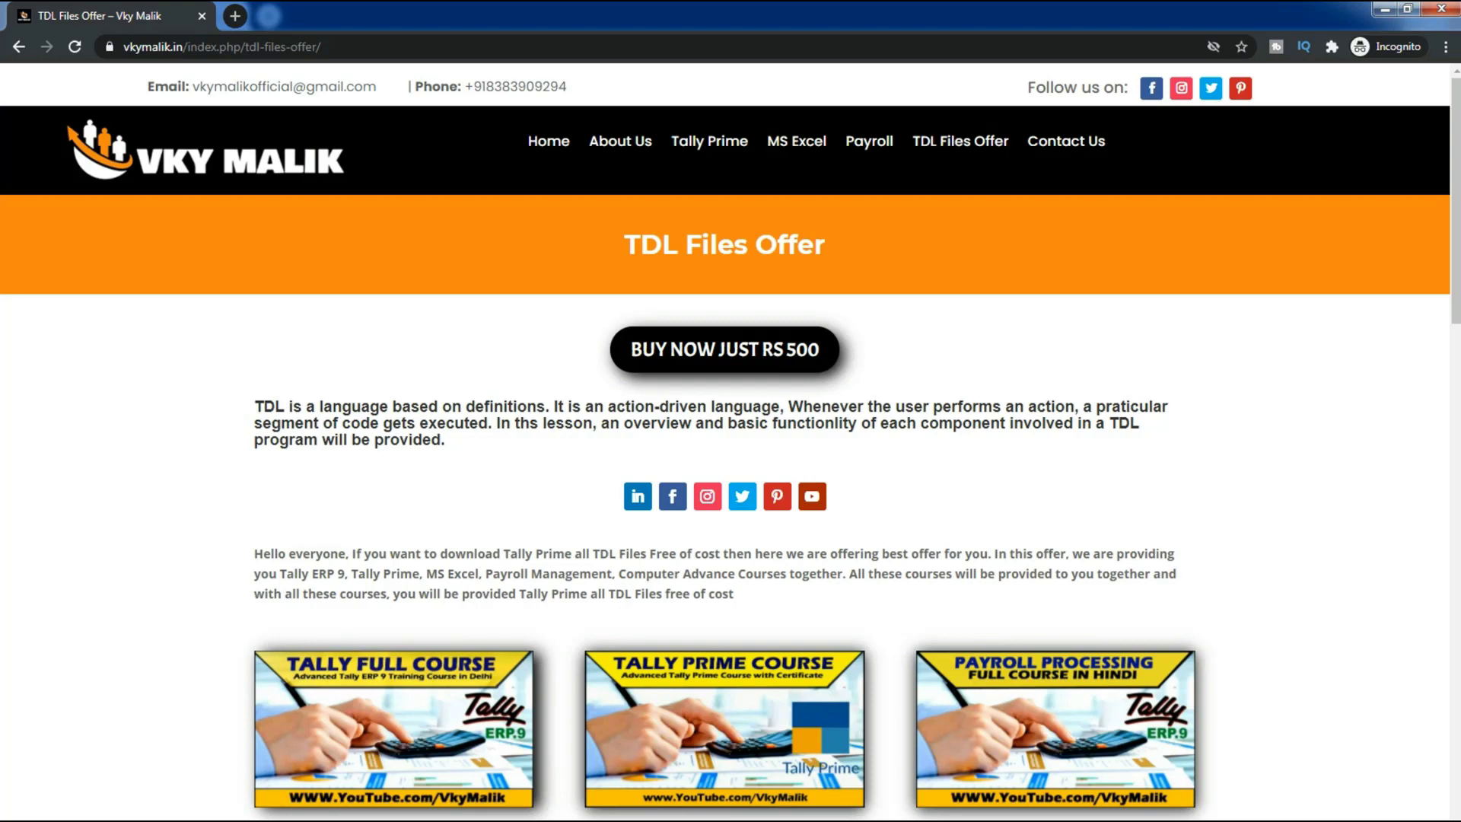
# Examine the TDL Files Offer web page in the browser, covering the courses, the Tally Prime TDL file list and the contact form.
pyautogui.scroll(-6, 731, 441)
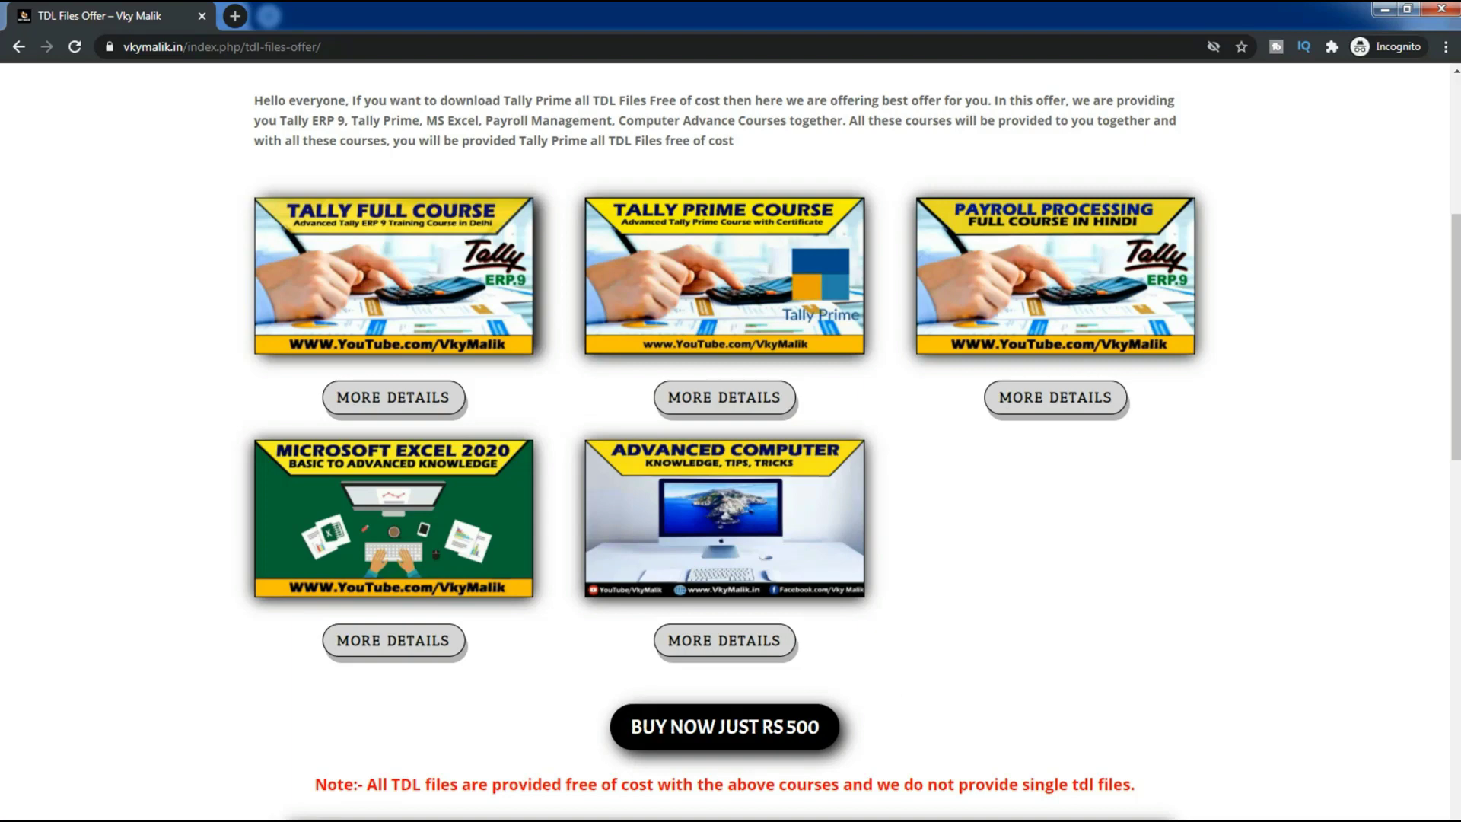
pyautogui.scroll(-8, 730, 442)
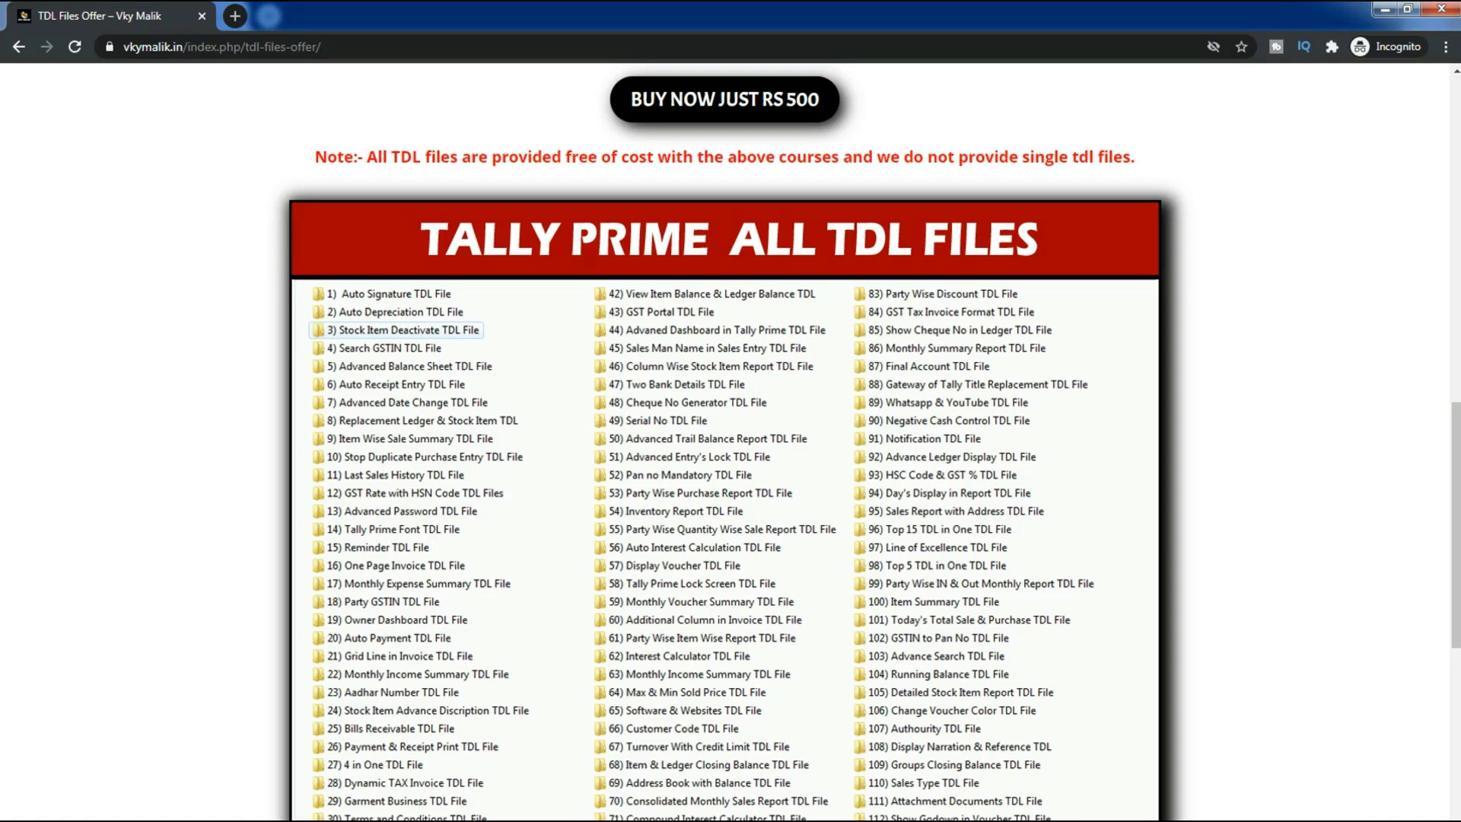
pyautogui.scroll(-10, 730, 442)
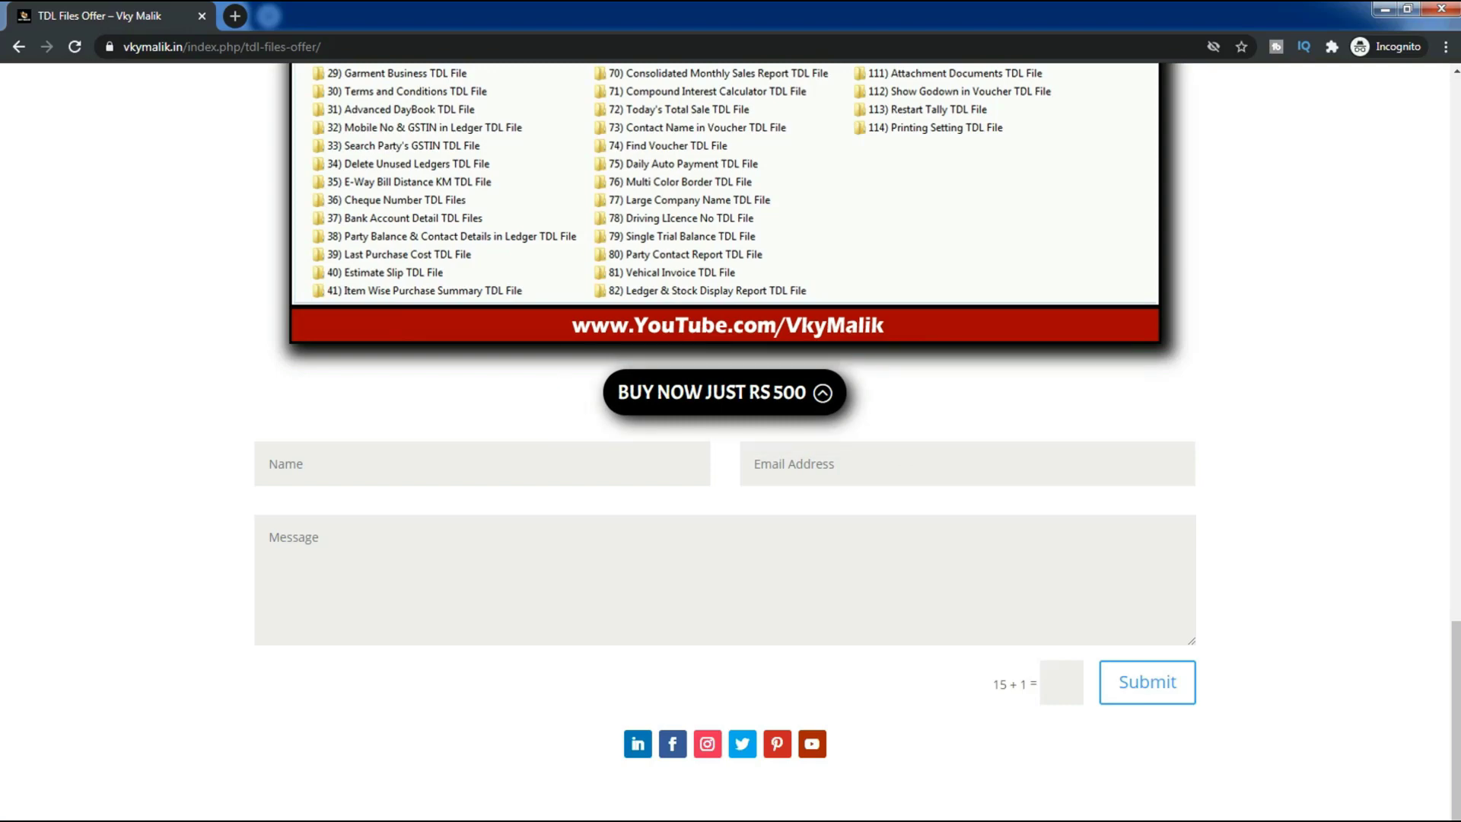
pyautogui.scroll(20, 725, 392)
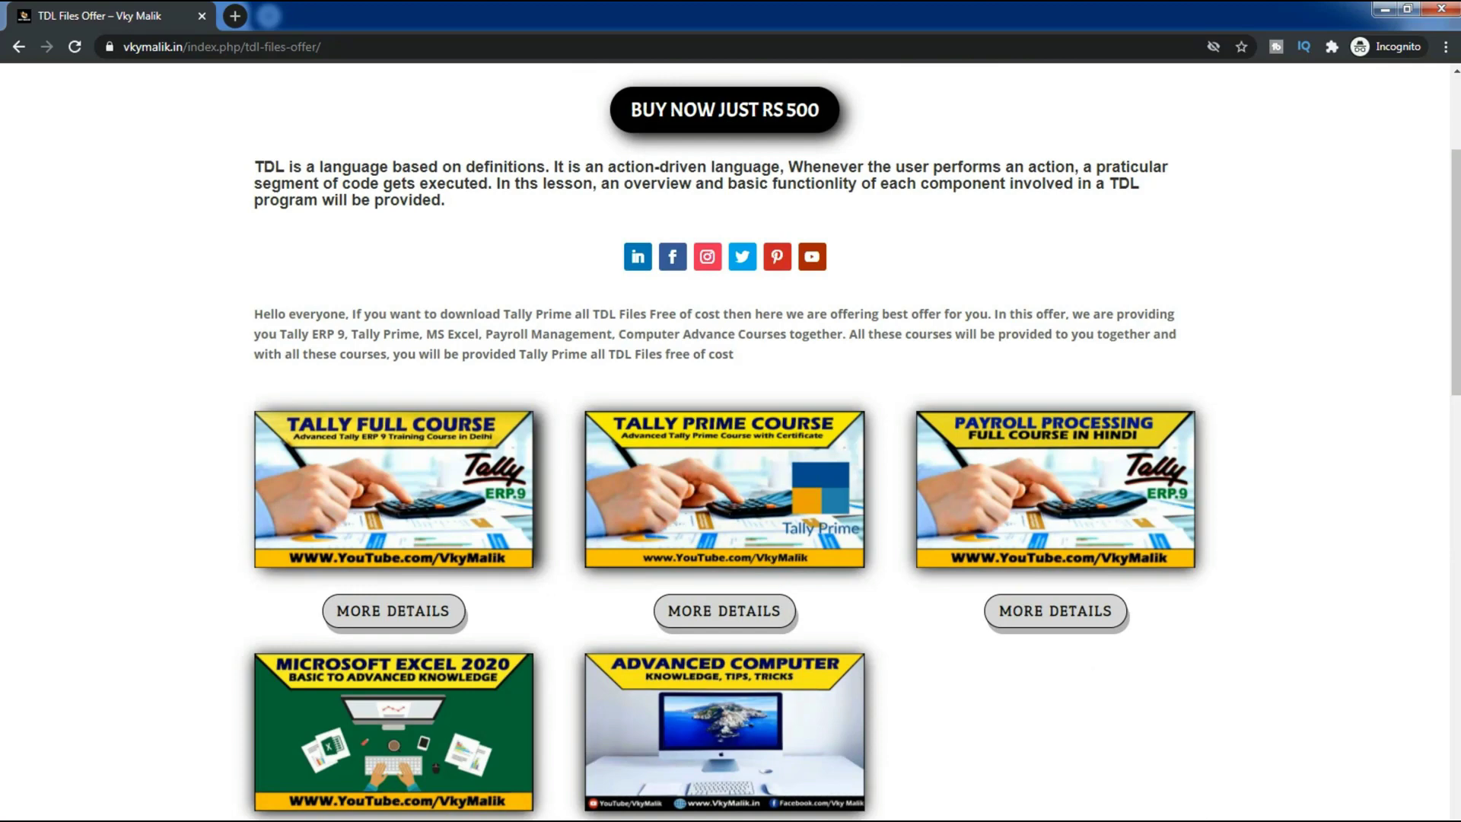
pyautogui.scroll(-2, 724, 442)
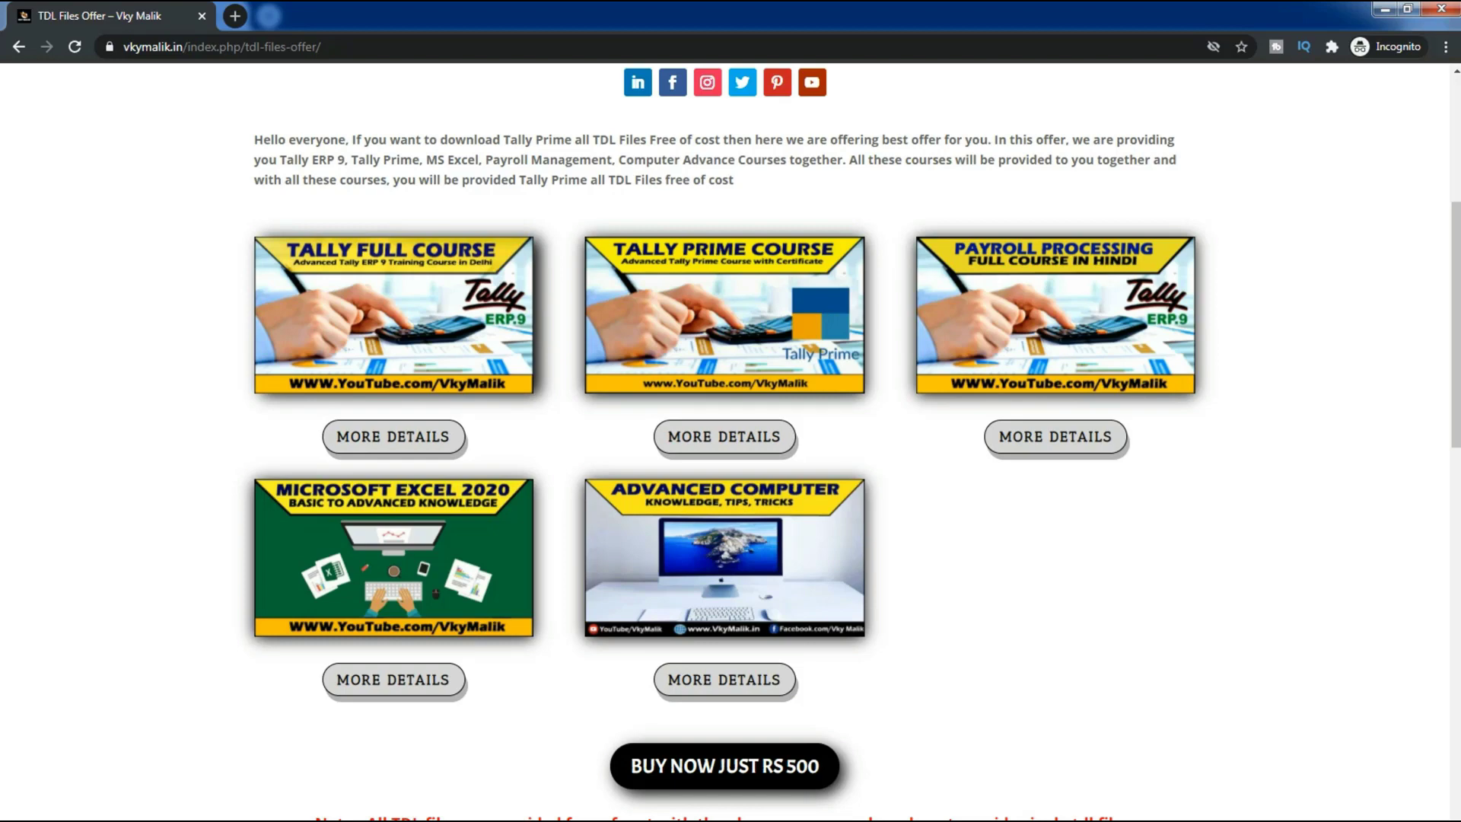
pyautogui.scroll(-15, 731, 442)
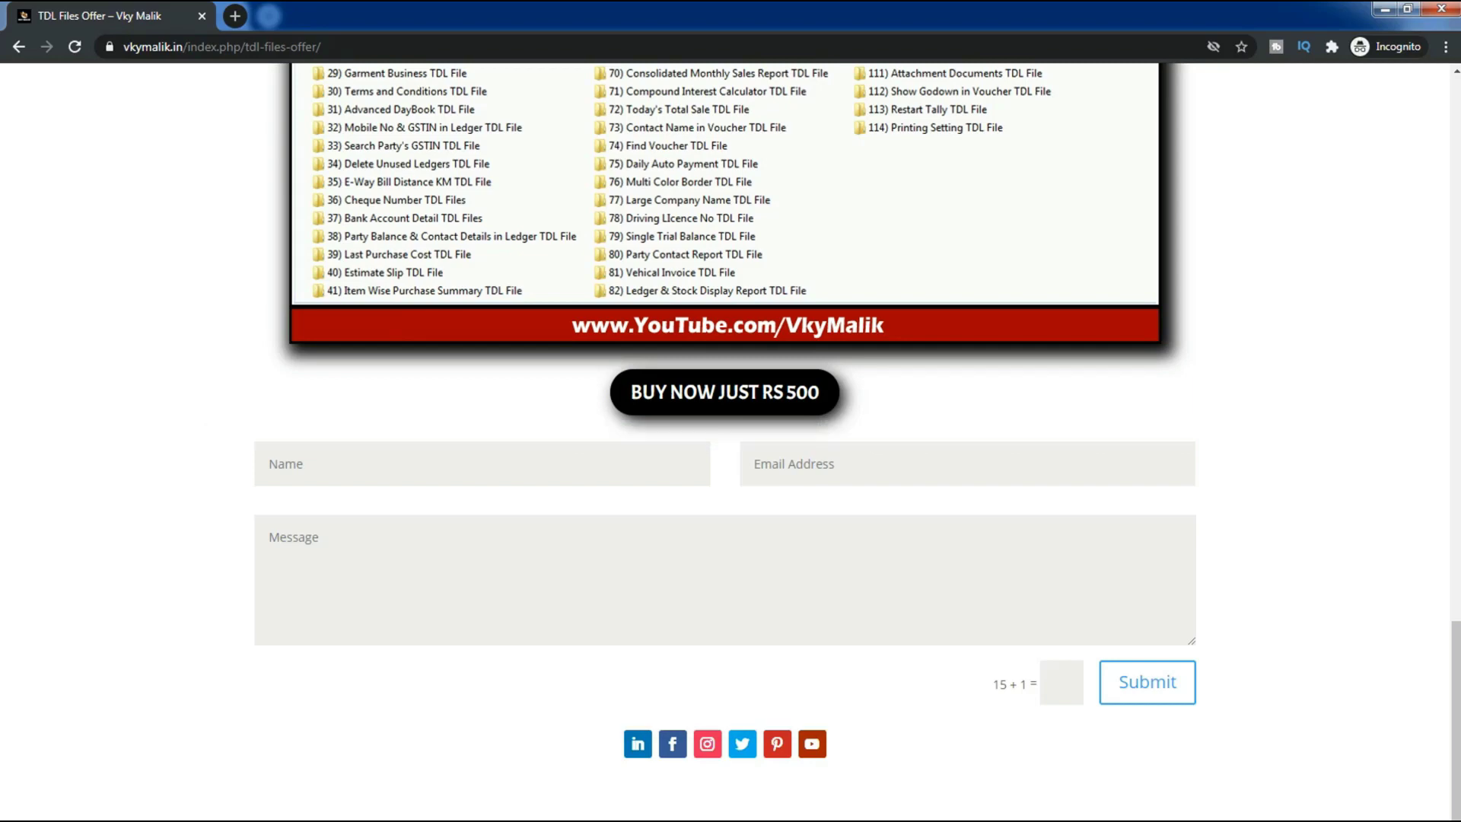
pyautogui.scroll(15, 730, 442)
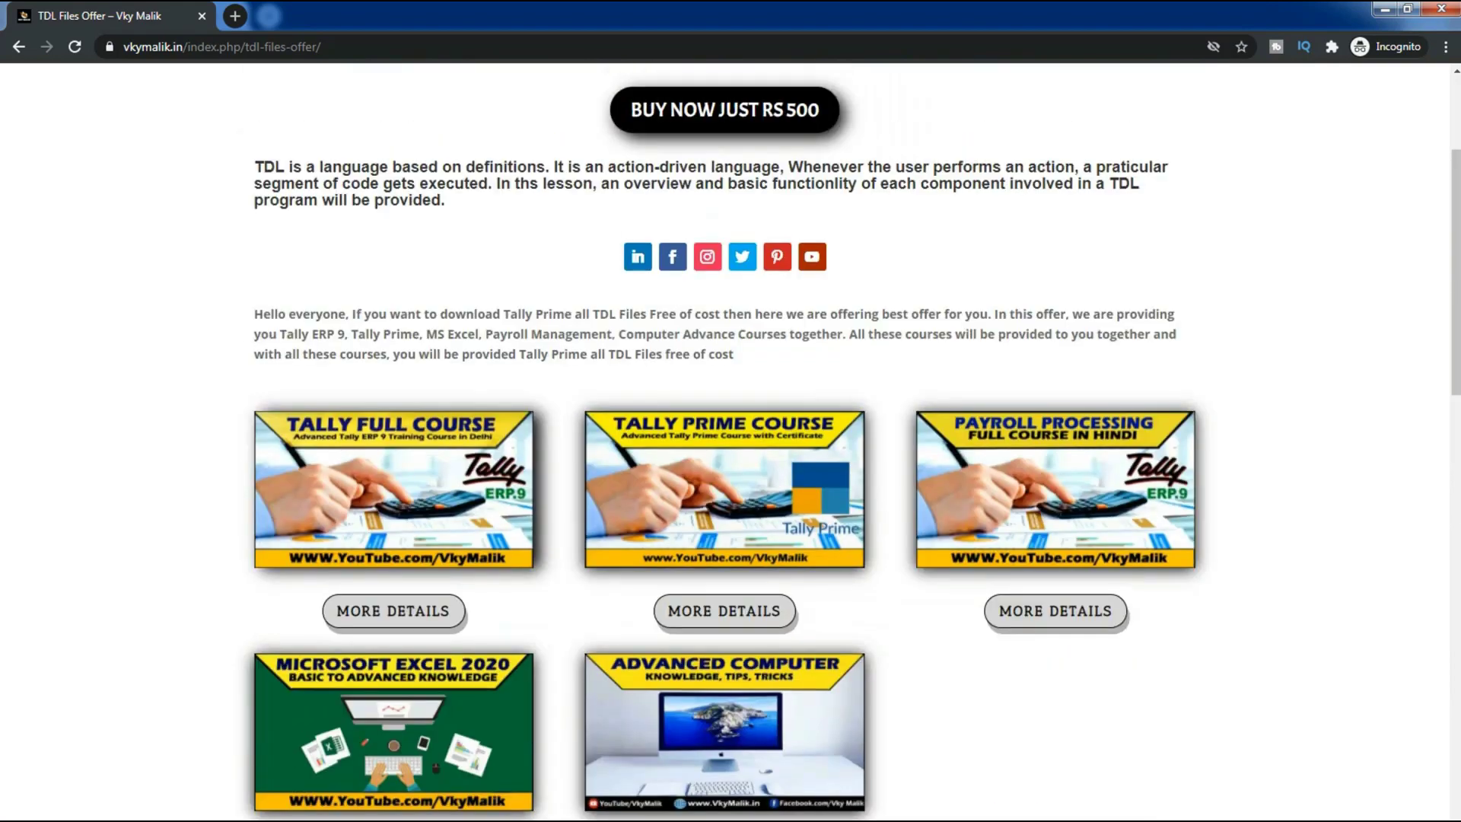
pyautogui.scroll(-2, 731, 441)
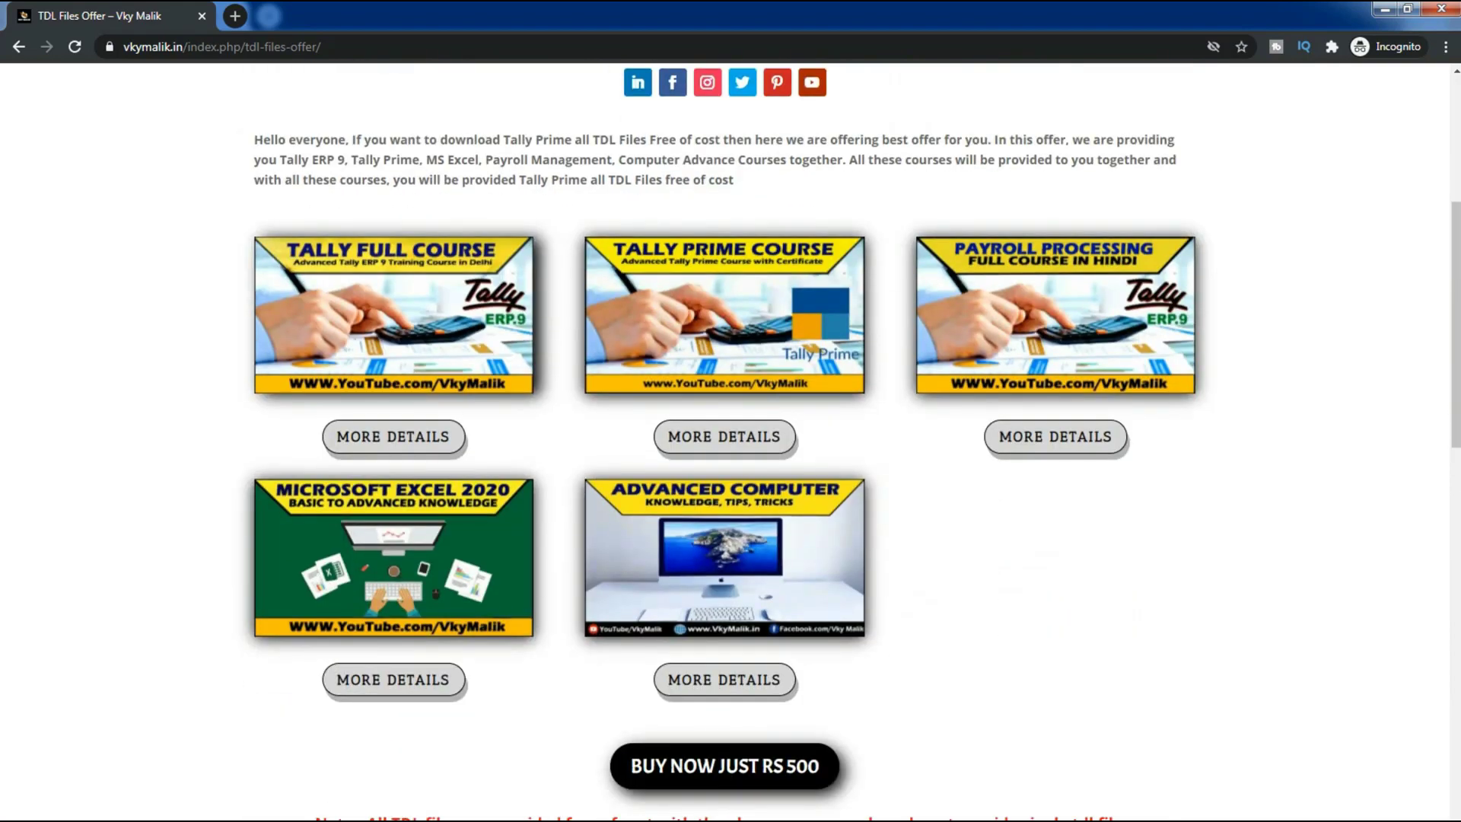